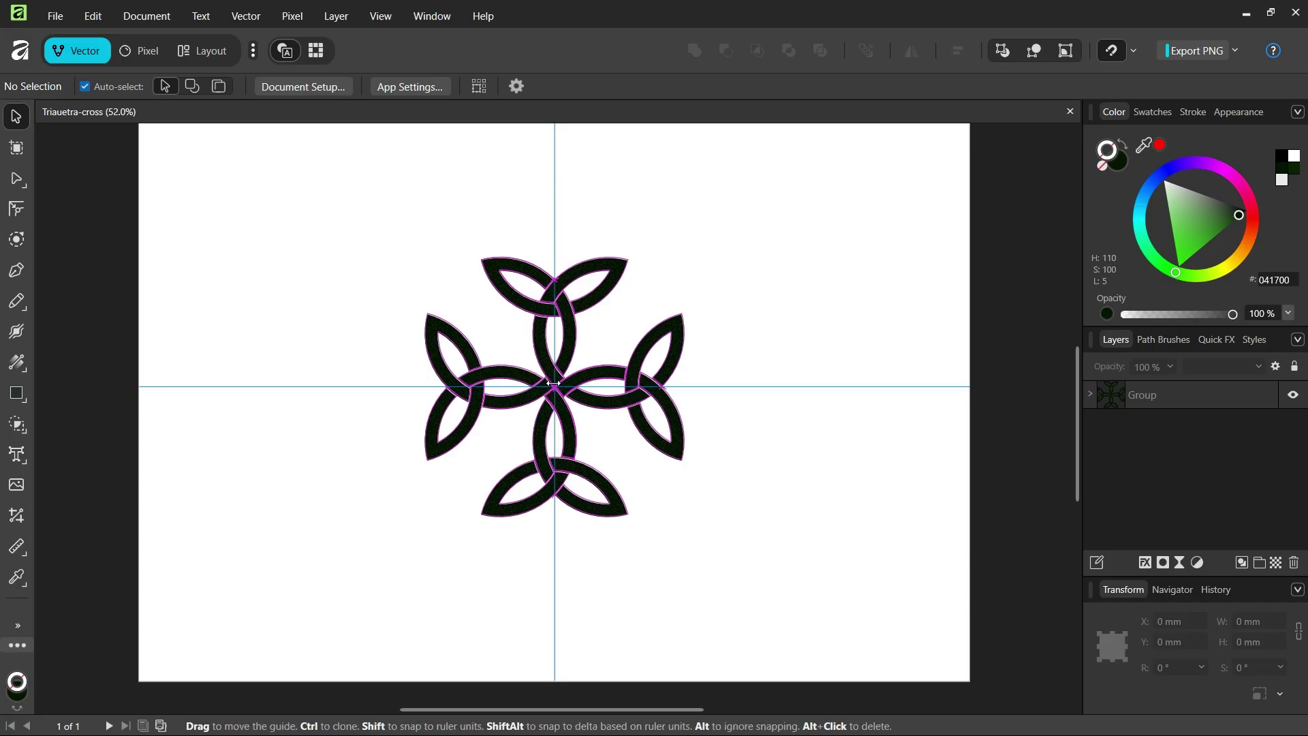
Create a new blank A3 document and check the snapping options
scroll(553, 383, "up", 1)
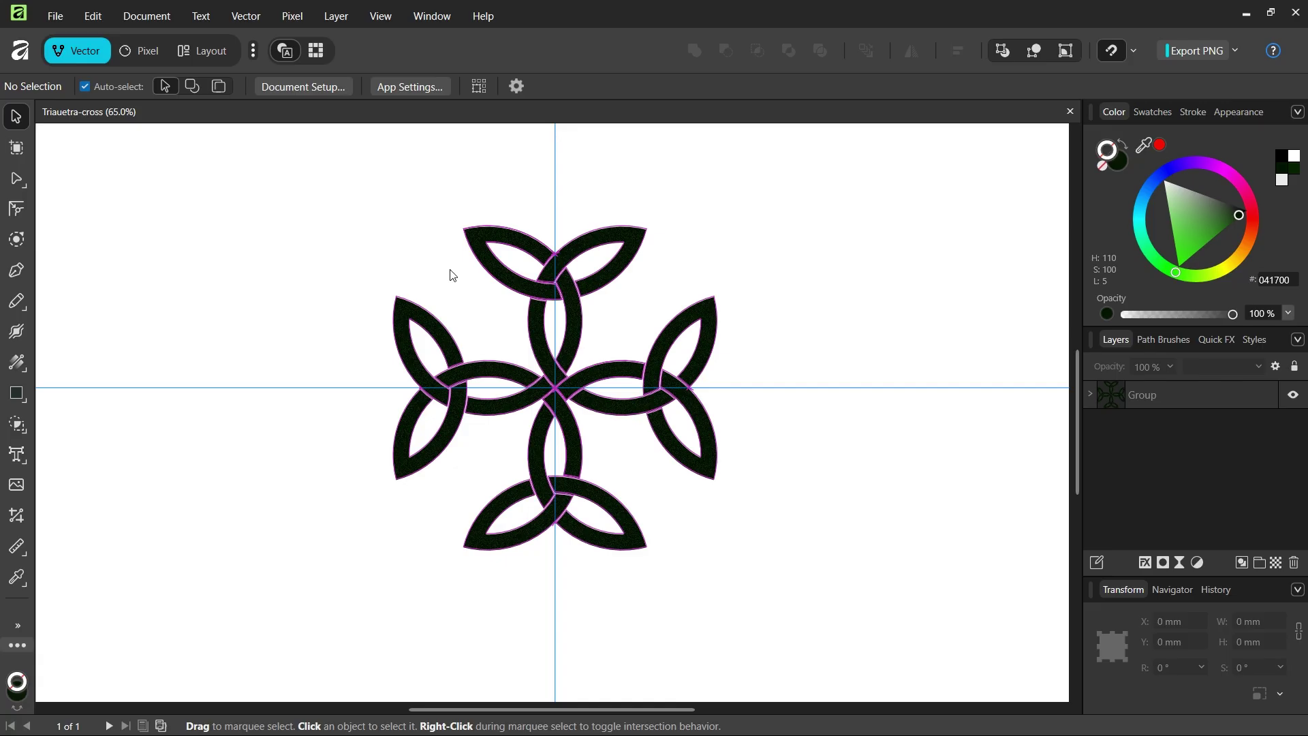
scroll(597, 380, "down", 1)
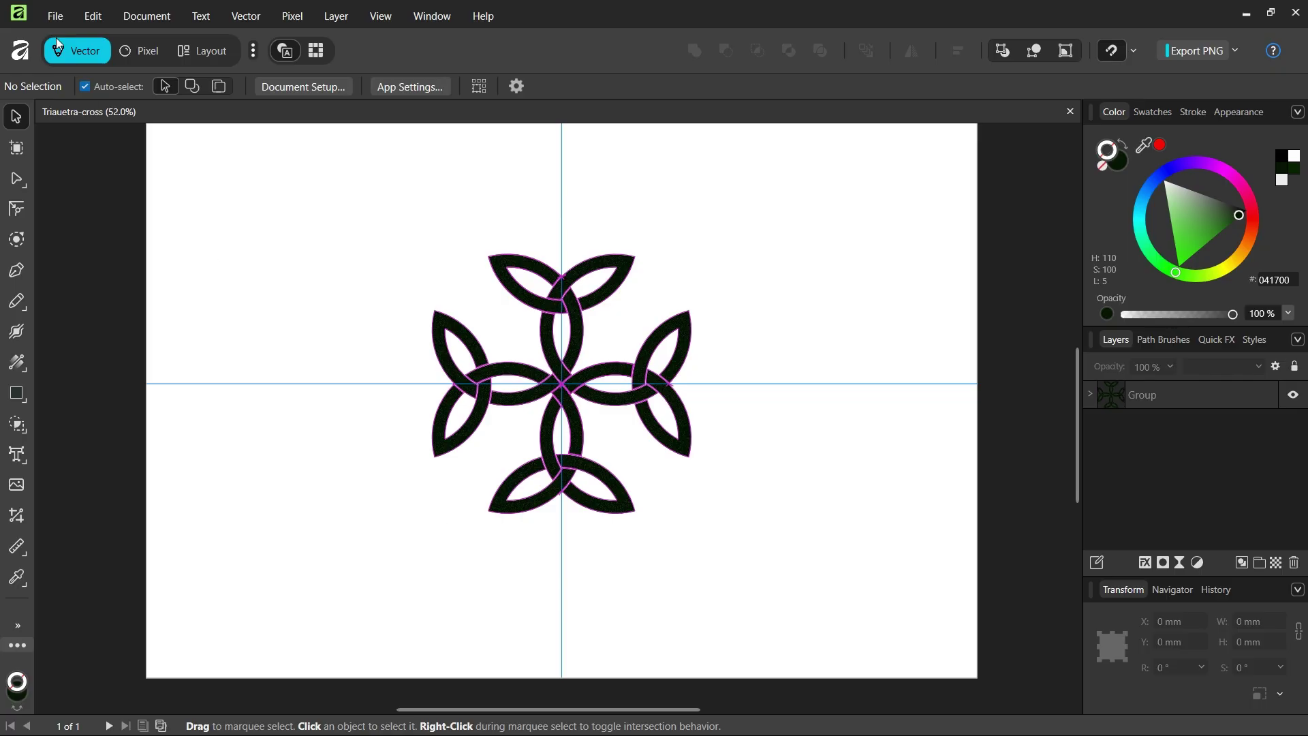
left_click(53, 19)
left_click(411, 272)
key("ctrl+n")
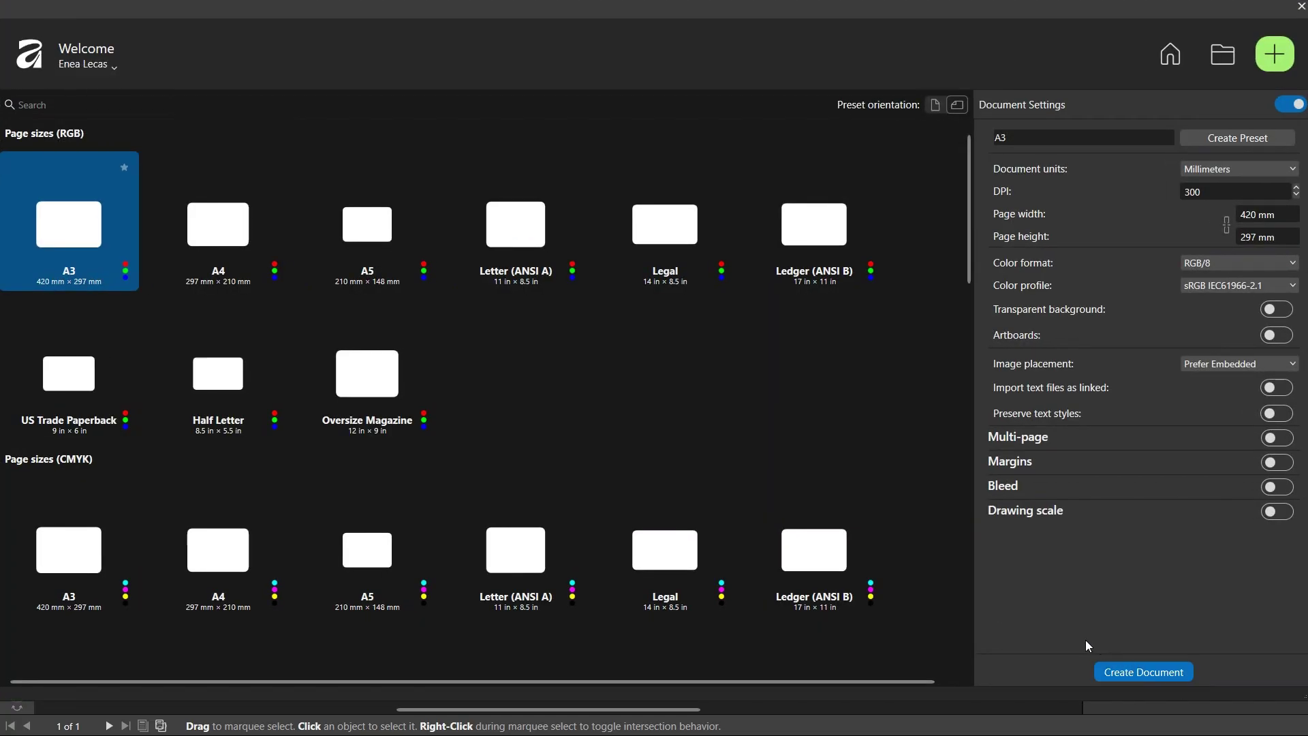
left_click(1107, 672)
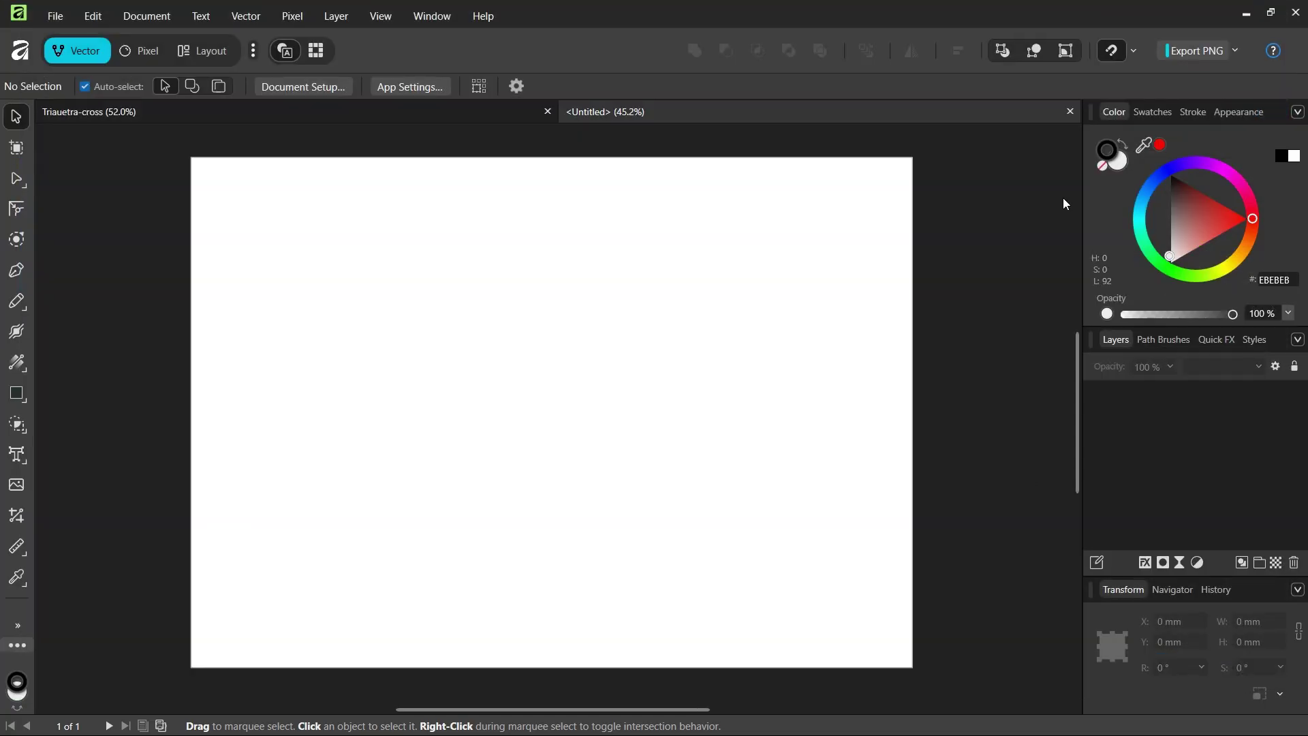
left_click(1132, 54)
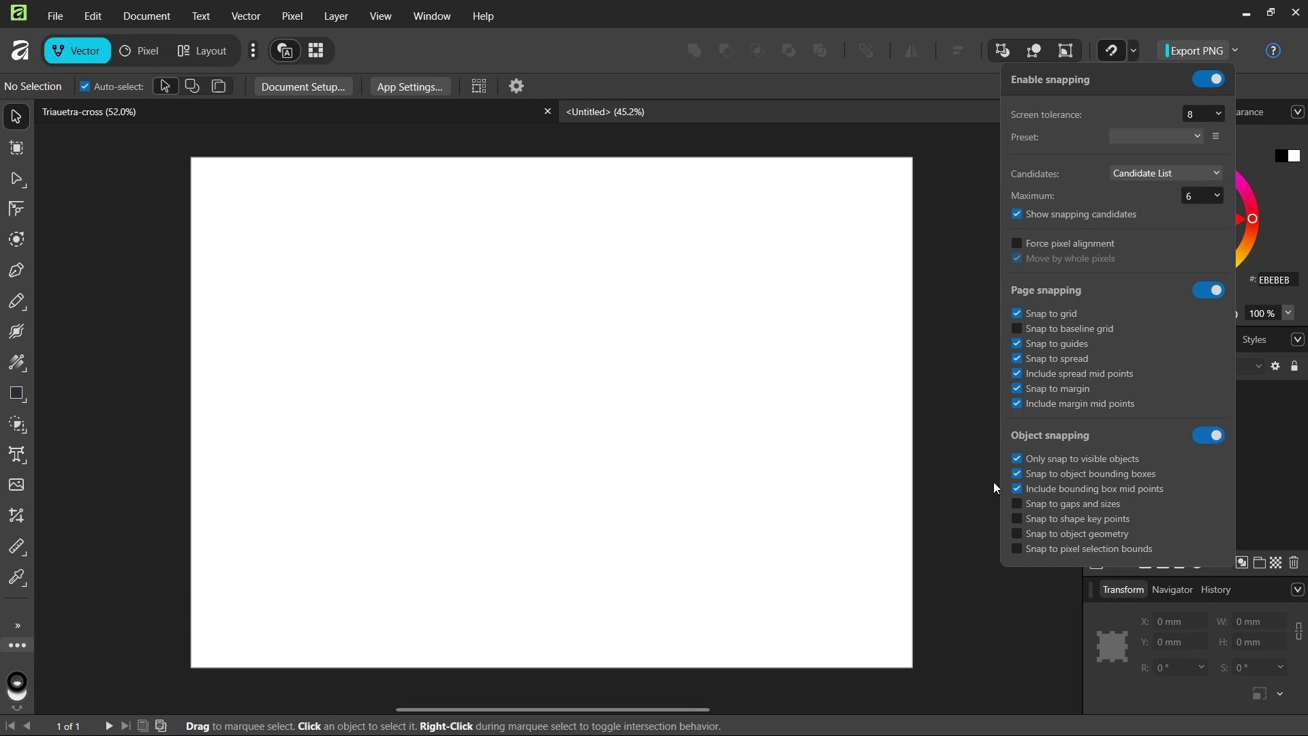
left_click(682, 414)
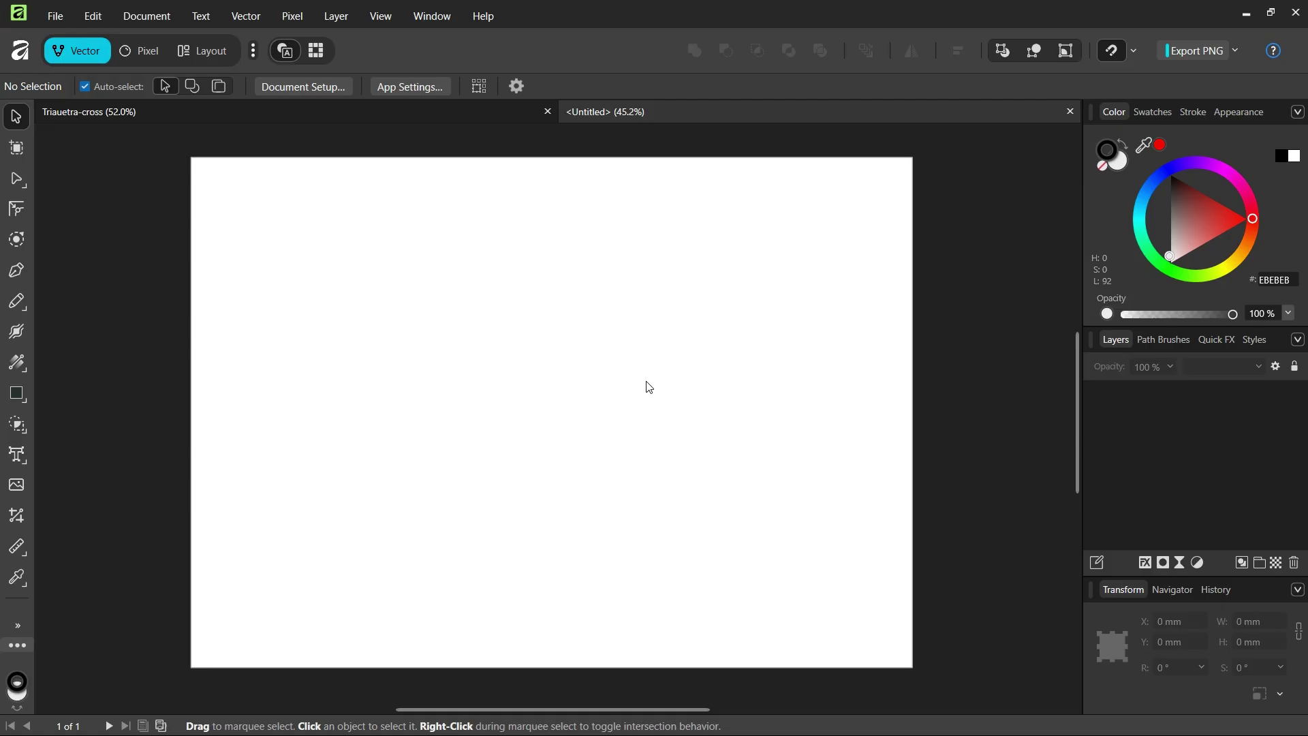
Add guides at horizontal 148.5 mm and vertical 210 mm through View > Guides
left_click(375, 18)
left_click(438, 241)
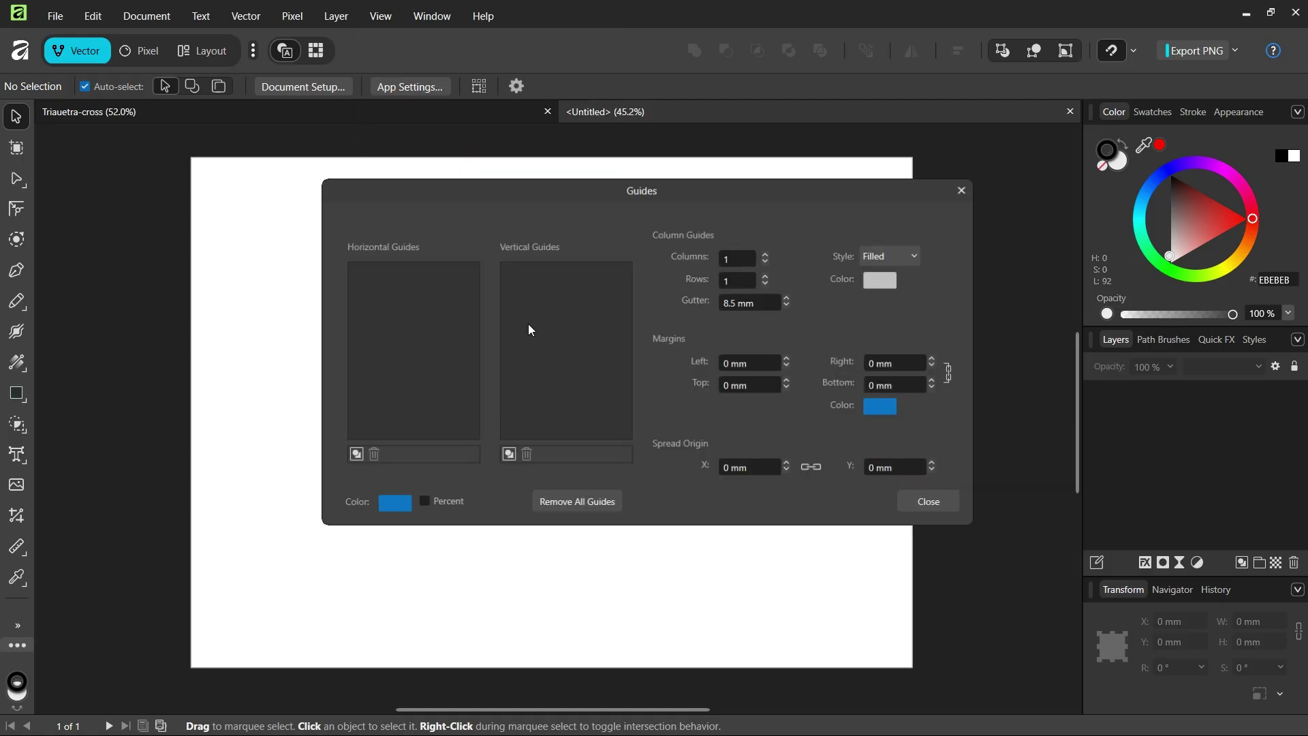
left_click(348, 457)
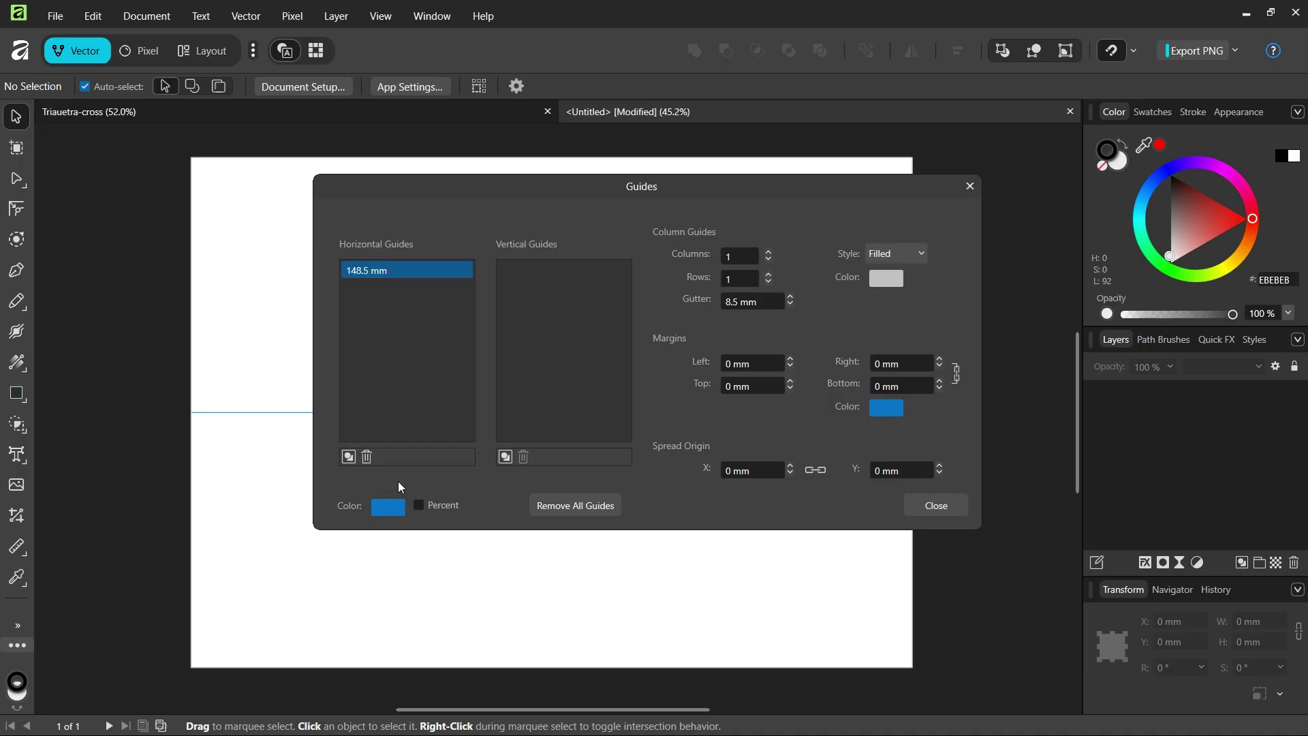
left_click(505, 457)
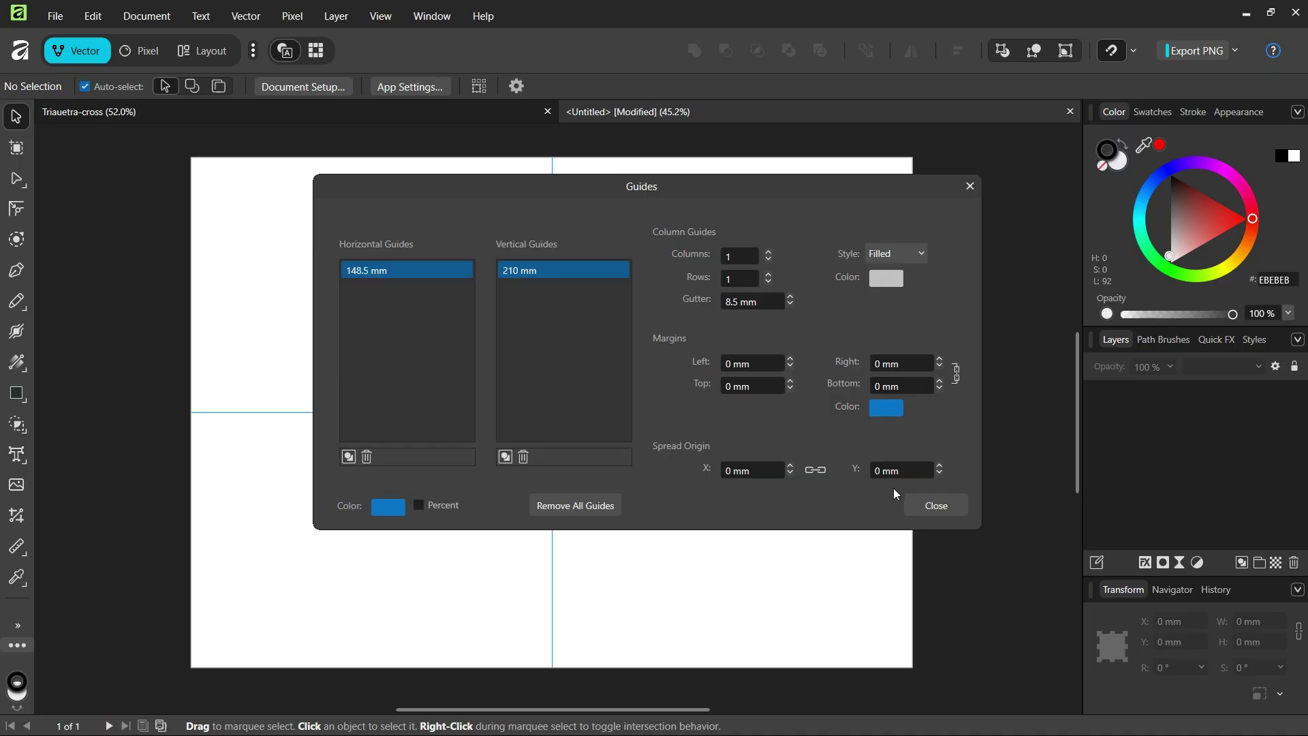
left_click(928, 508)
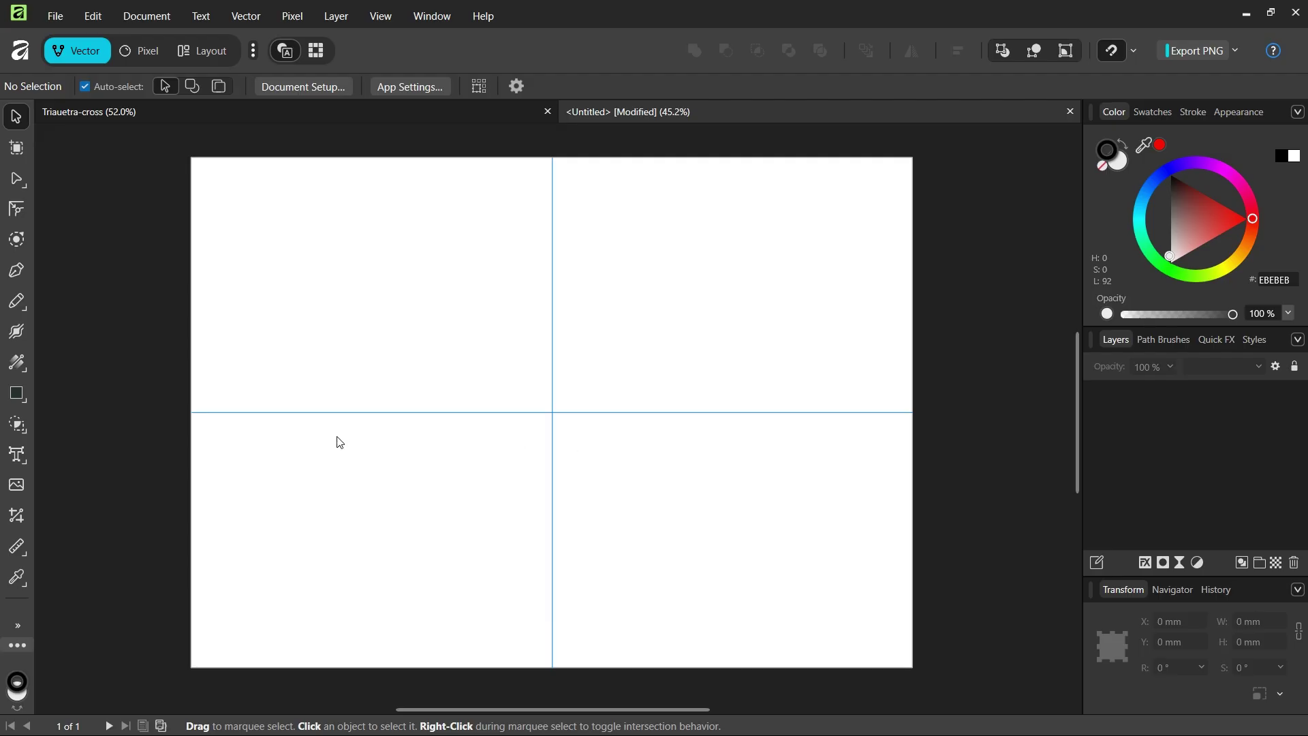
With the Ellipse Tool, no fill and a 20 pt stroke, Shift-drag a 70 mm circle upper-left
left_click(25, 399)
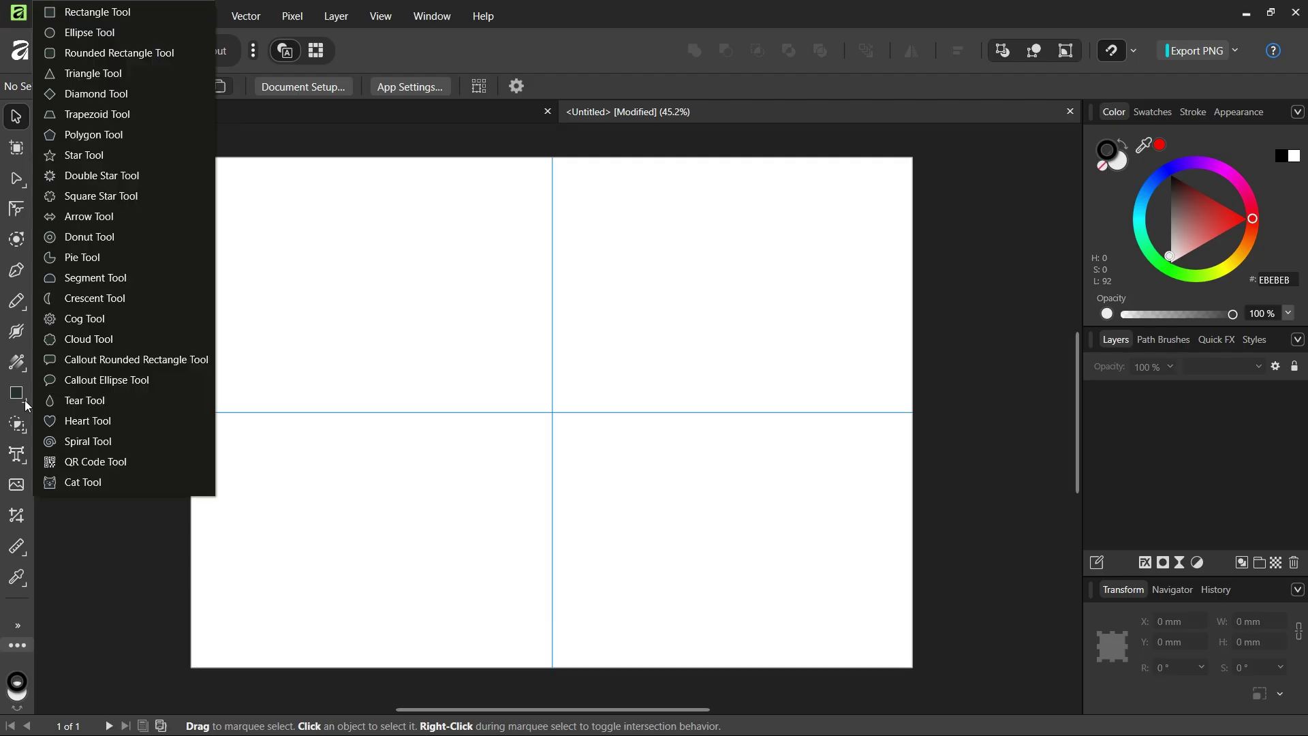
left_click(103, 34)
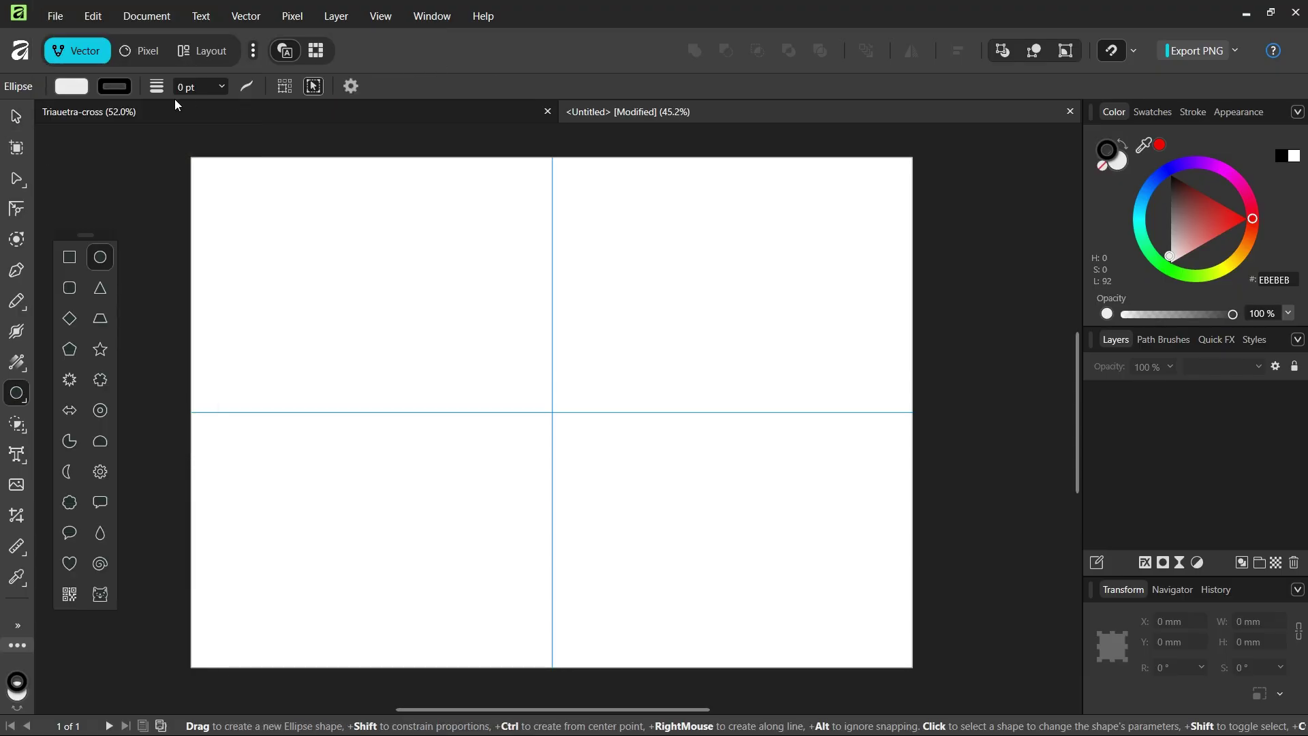
left_click(71, 86)
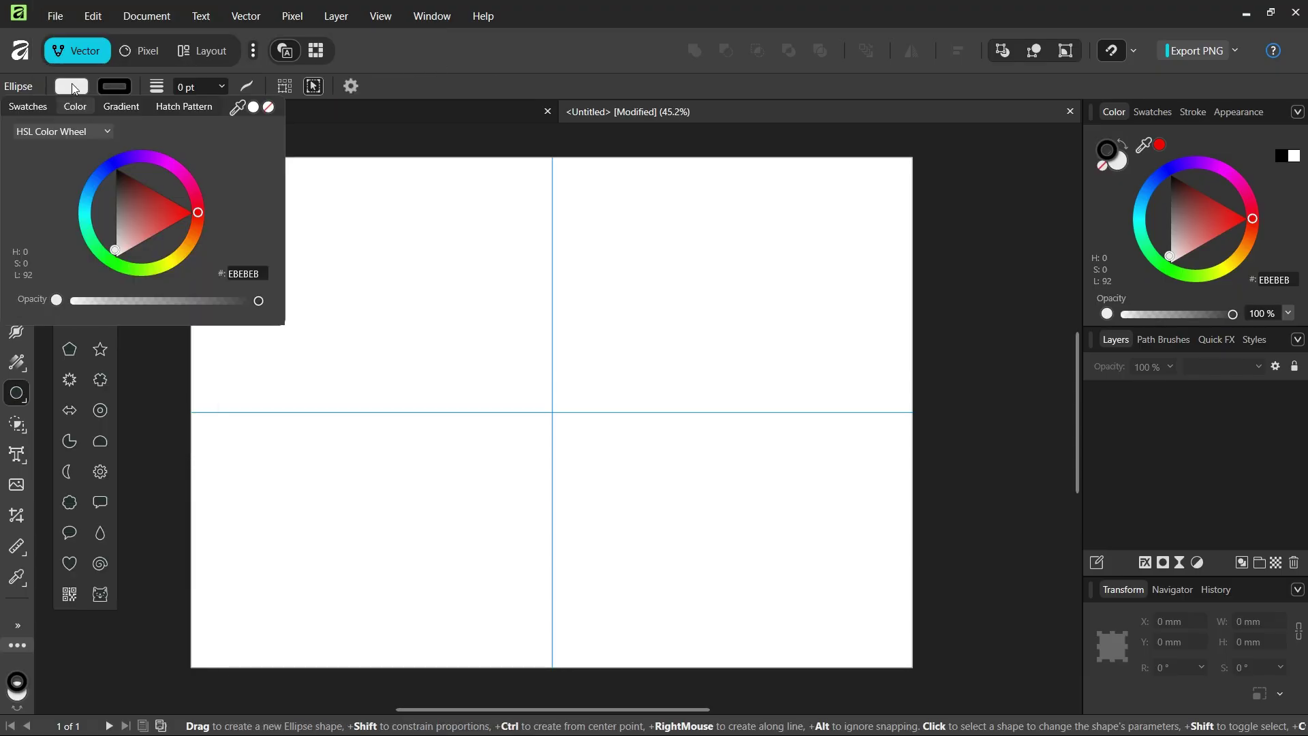
left_click(268, 107)
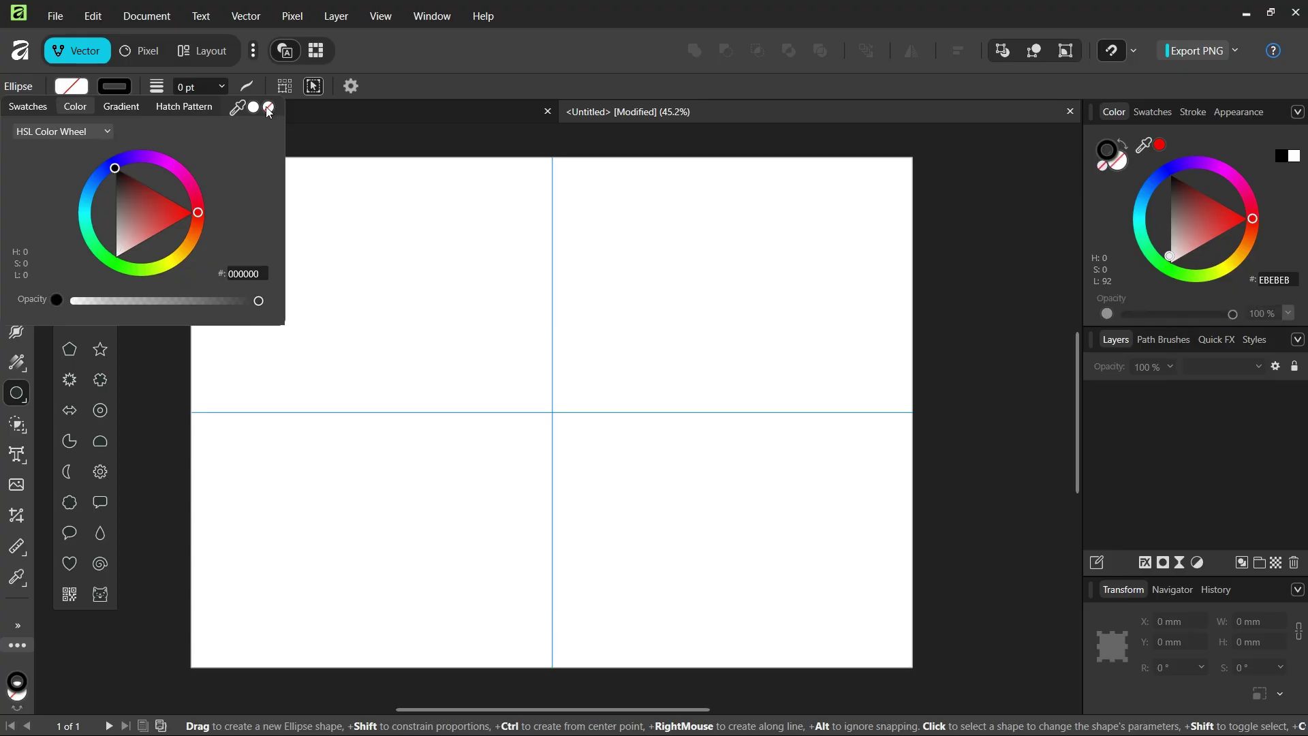
left_click(191, 87)
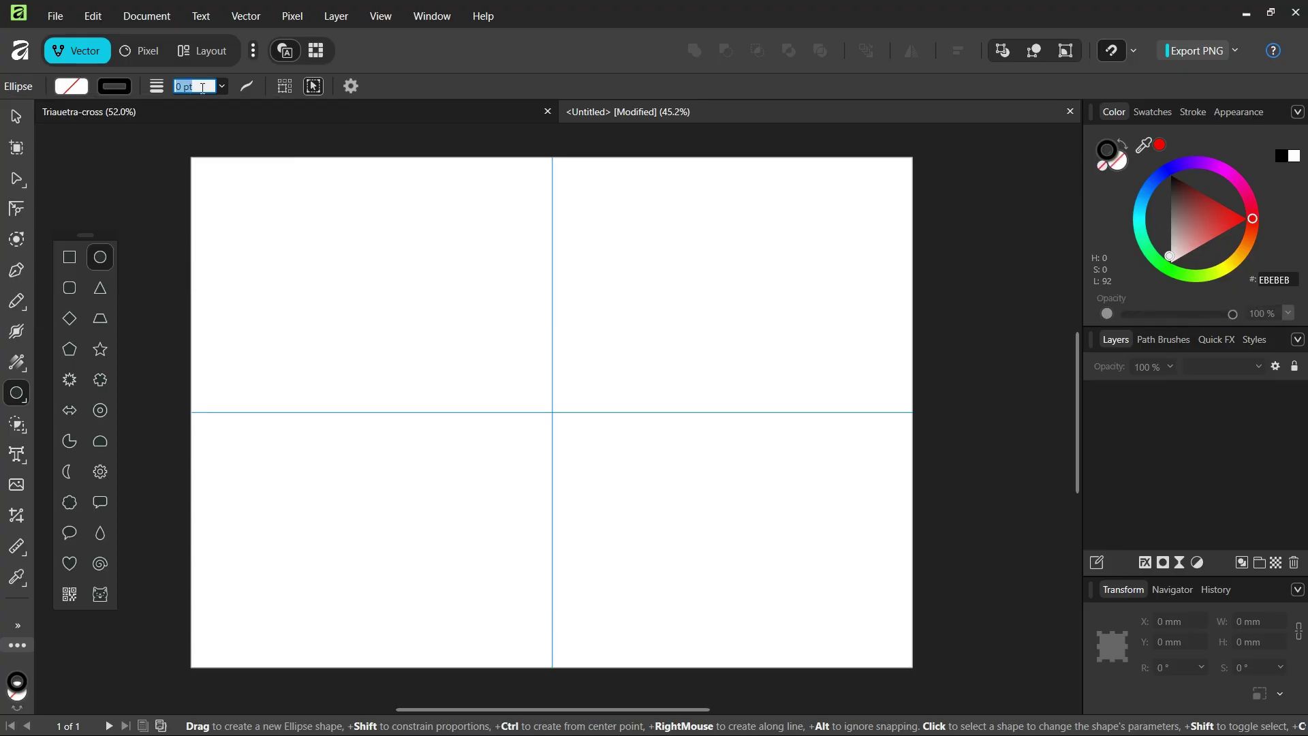
type("20")
left_click_drag(298, 225, 421, 344)
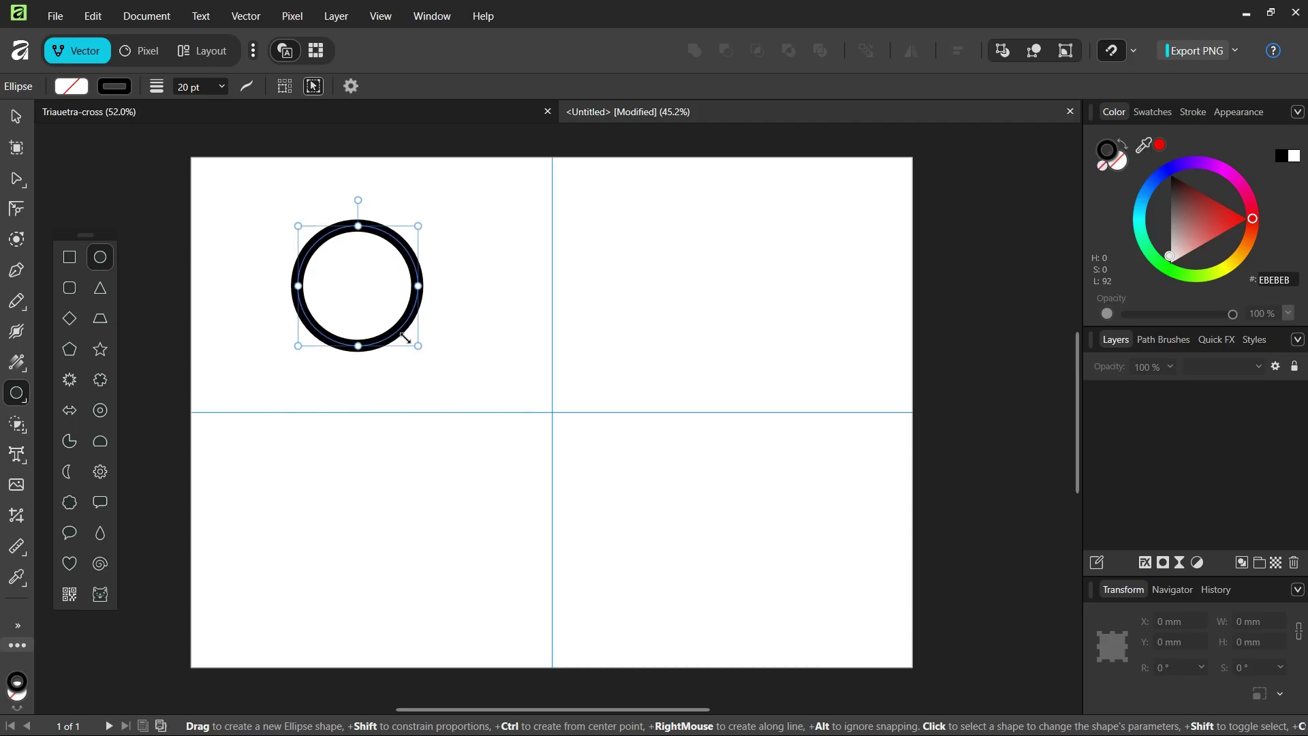
Snap the circle onto the vertical guide, then slide it down until its bottom touches the horizontal guide
left_click(15, 120)
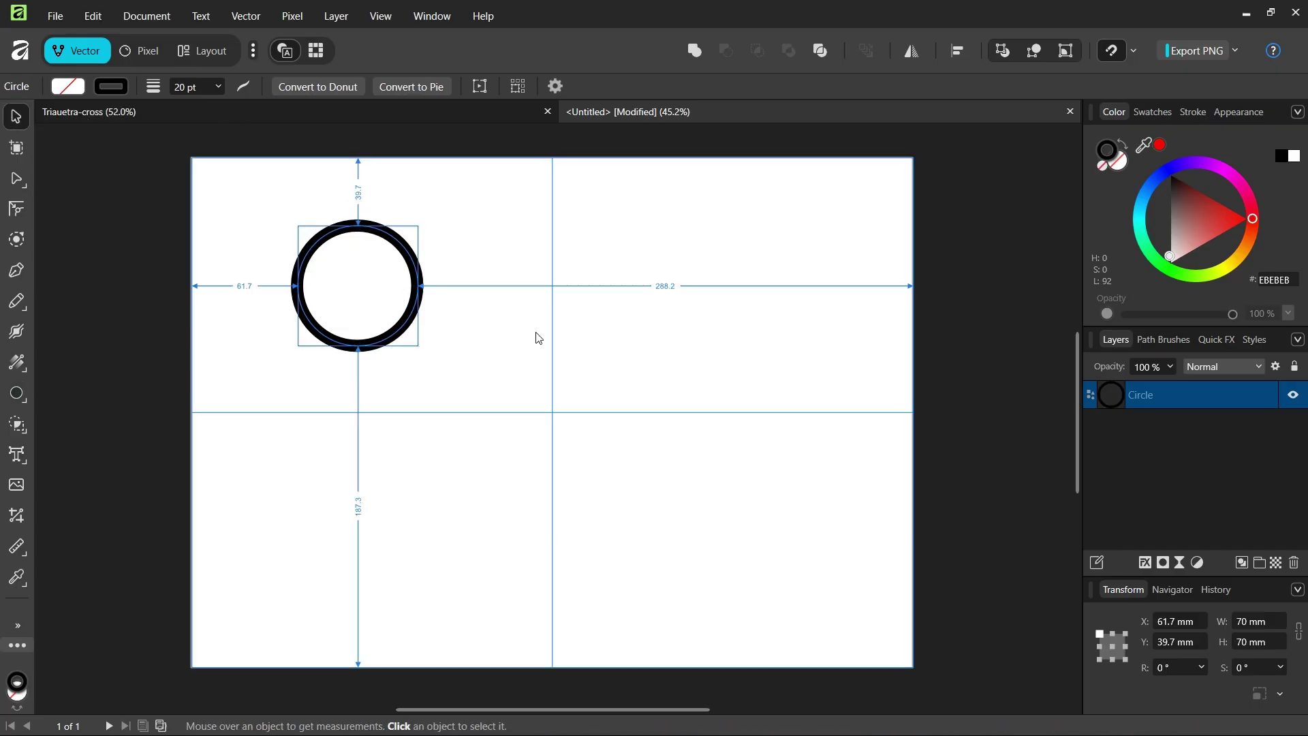
scroll(664, 354, "up", 1)
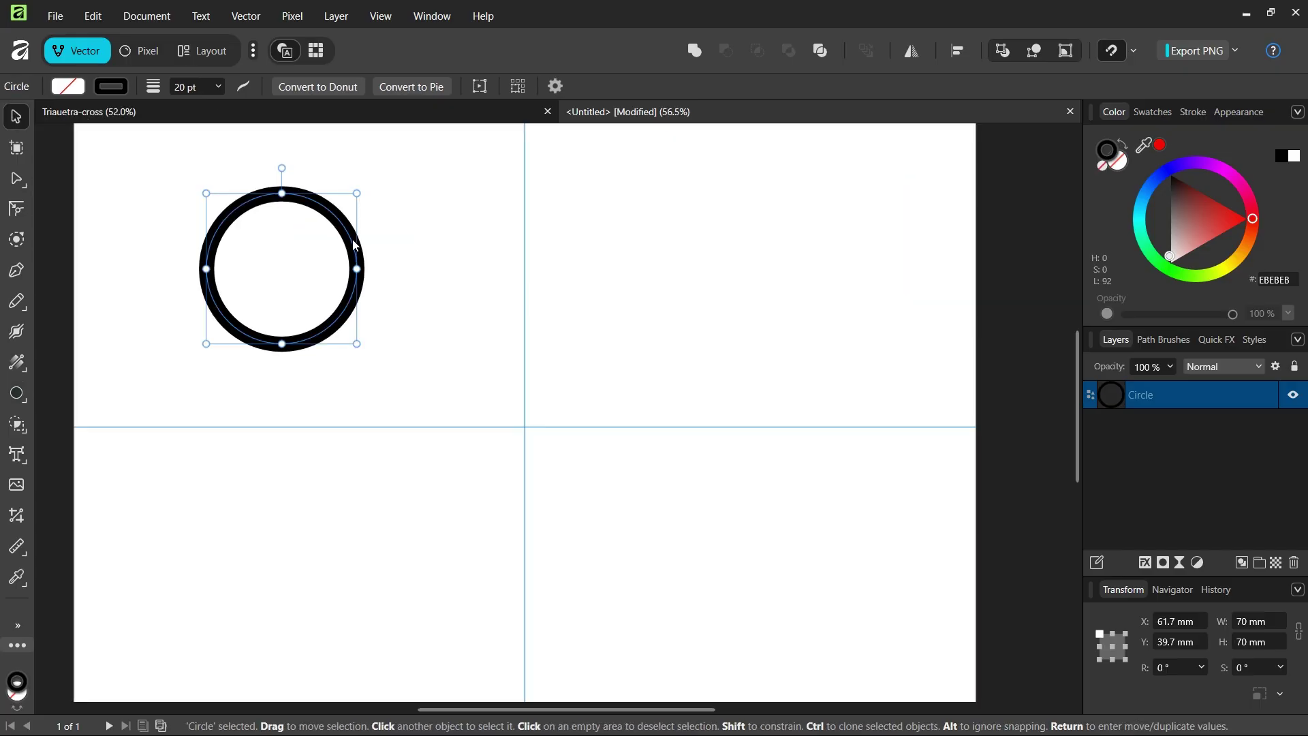
left_click_drag(352, 245, 594, 255)
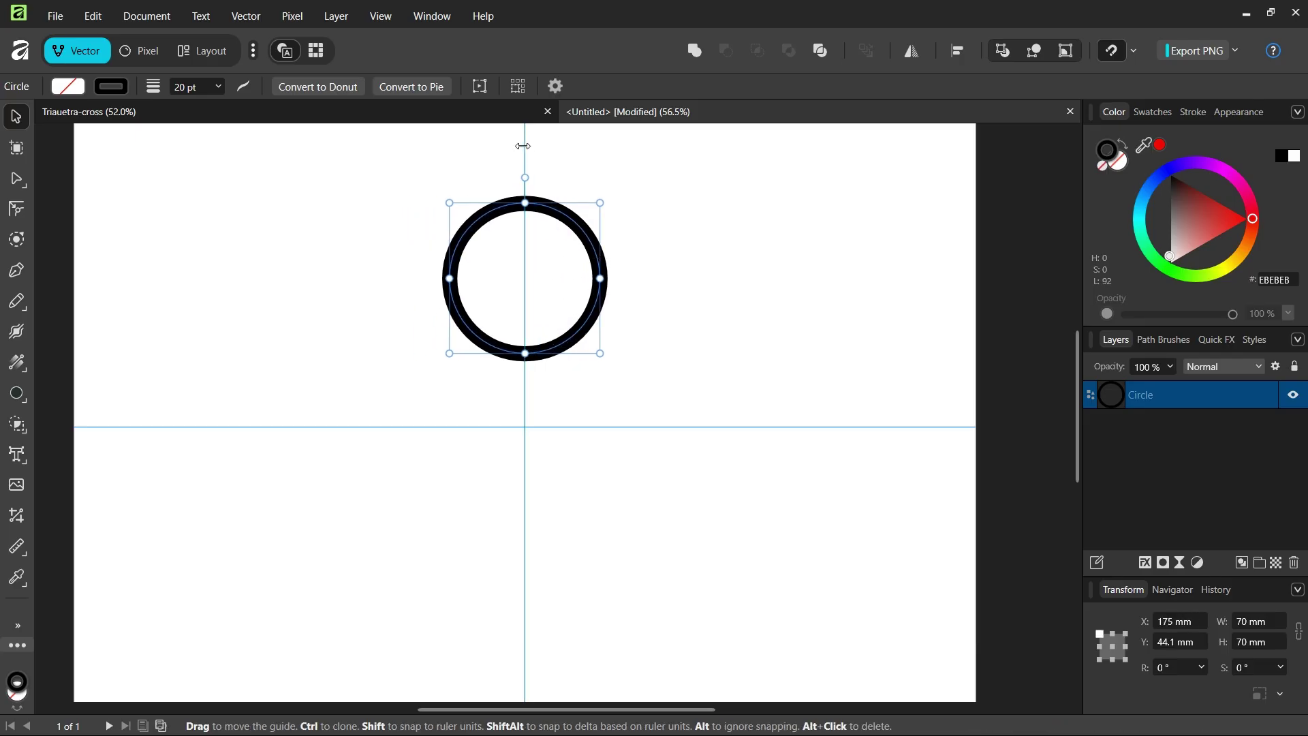
scroll(525, 422, "up", 3)
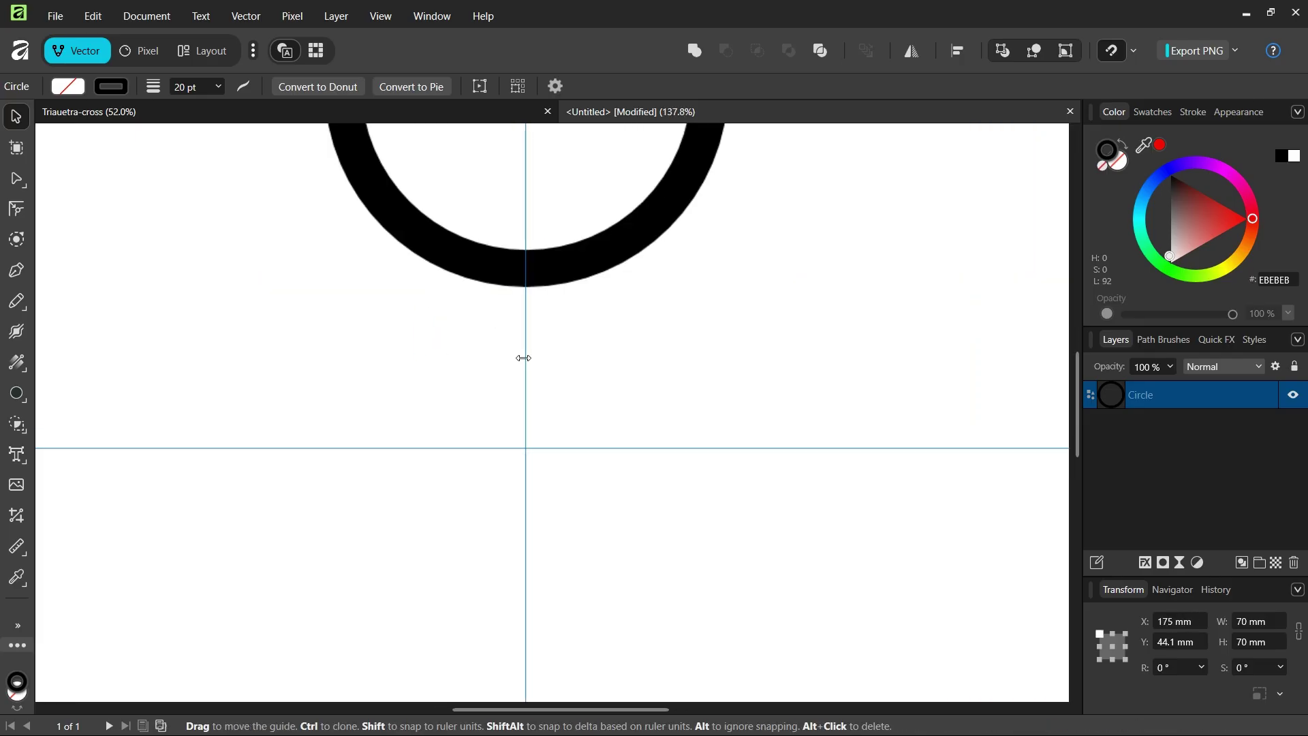
left_click_drag(549, 266, 564, 390)
scroll(542, 443, "up", 3)
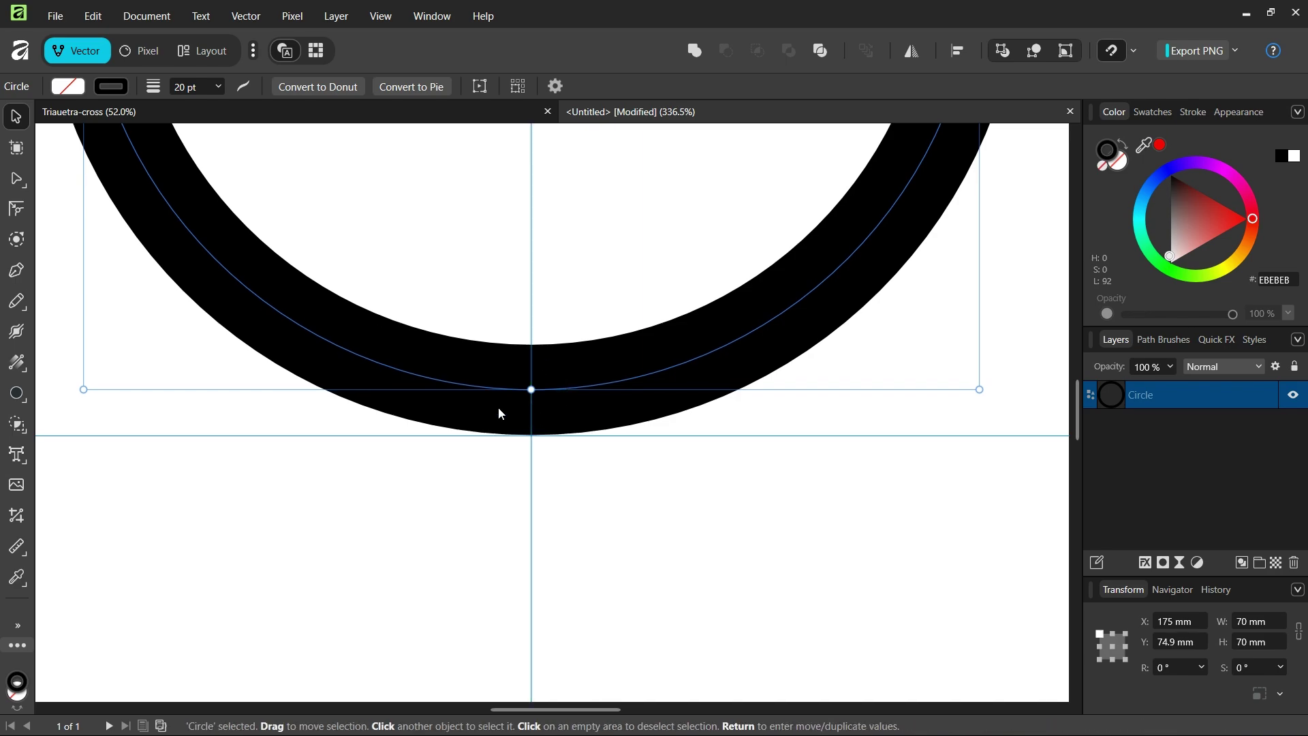
scroll(515, 429, "down", 5)
scroll(515, 429, "down", 3)
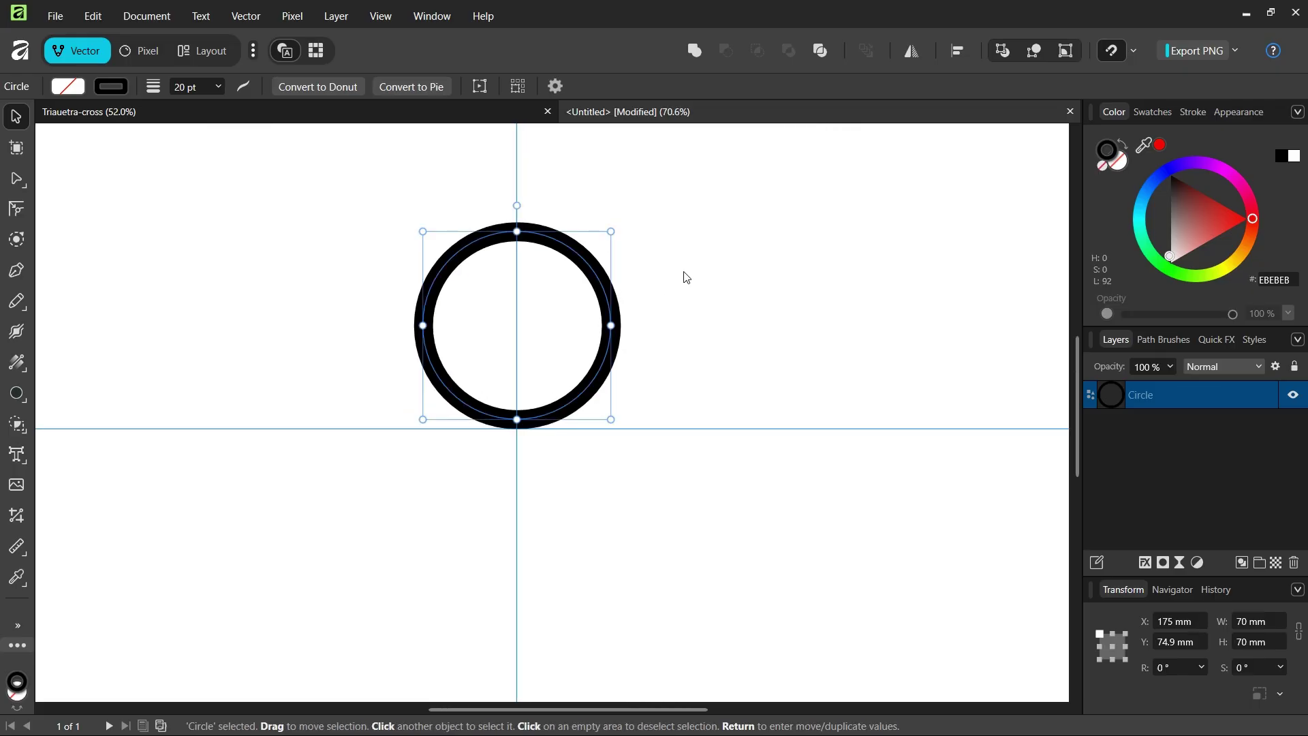
scroll(671, 281, "down", 2)
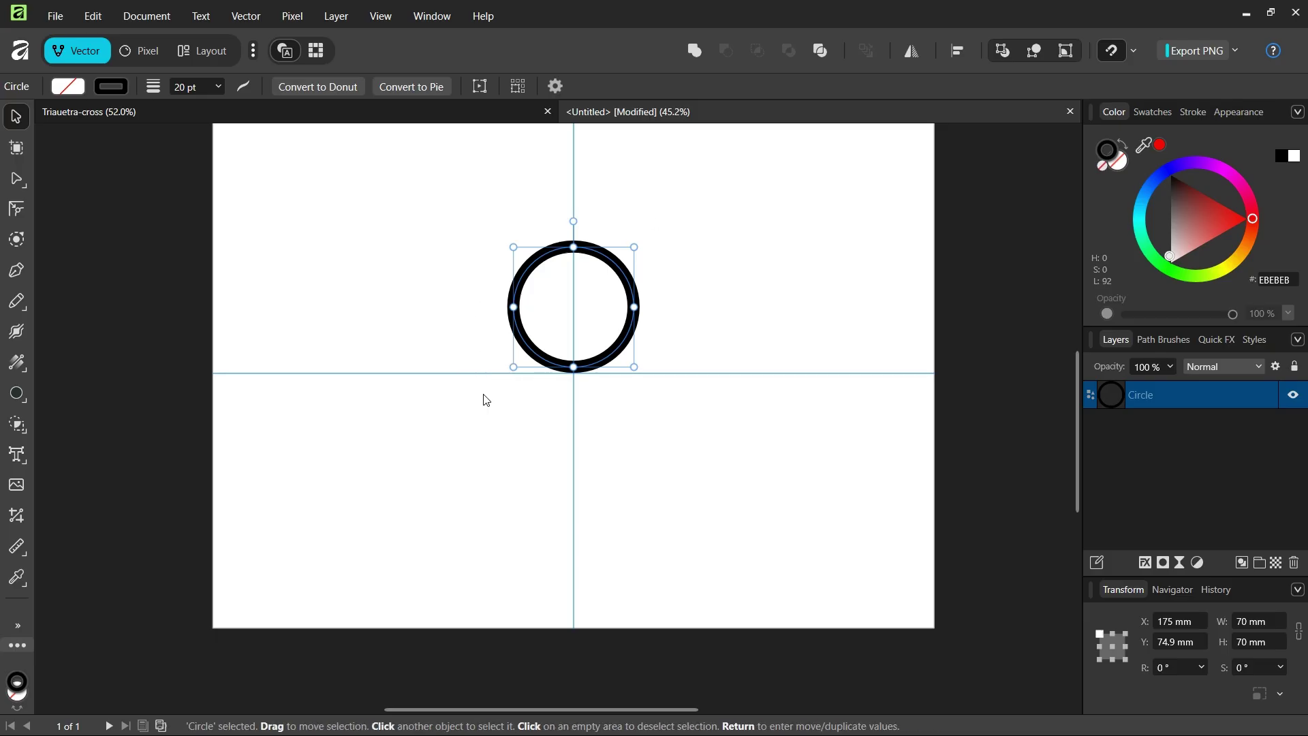
Enable the Transform Origin and move it to the circle's bottom at the guide crossing
left_click(556, 86)
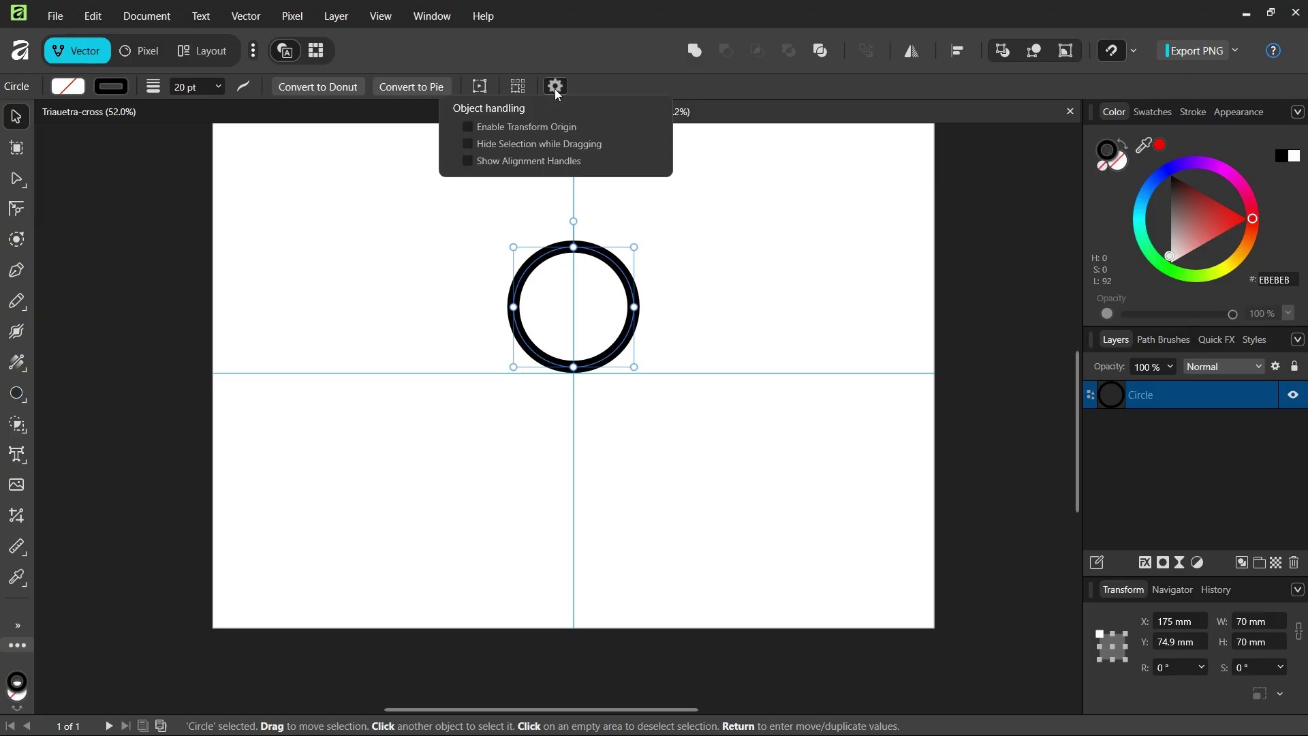
left_click(531, 129)
scroll(586, 326, "up", 2, "ctrl")
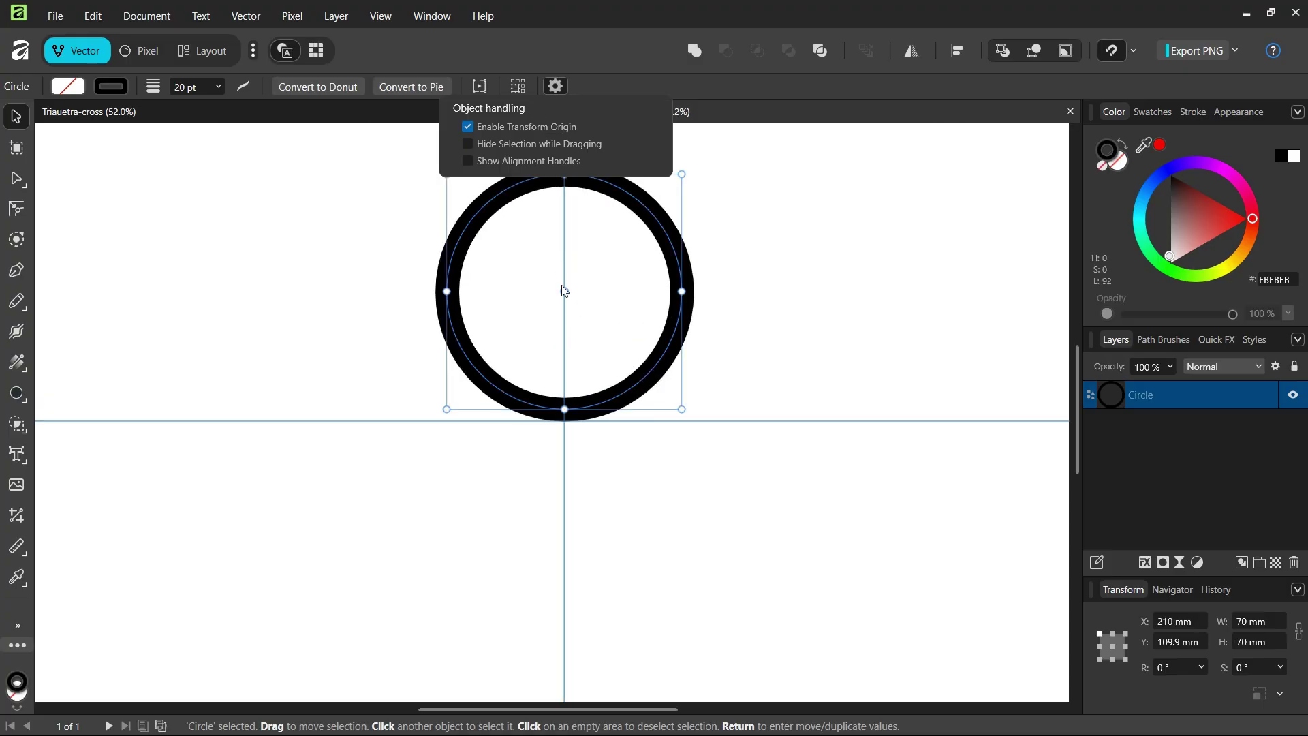
left_click_drag(564, 292, 564, 421)
Make 3 duplicates of the circle, each rotated 90°, in Move/Duplicate
key("Return")
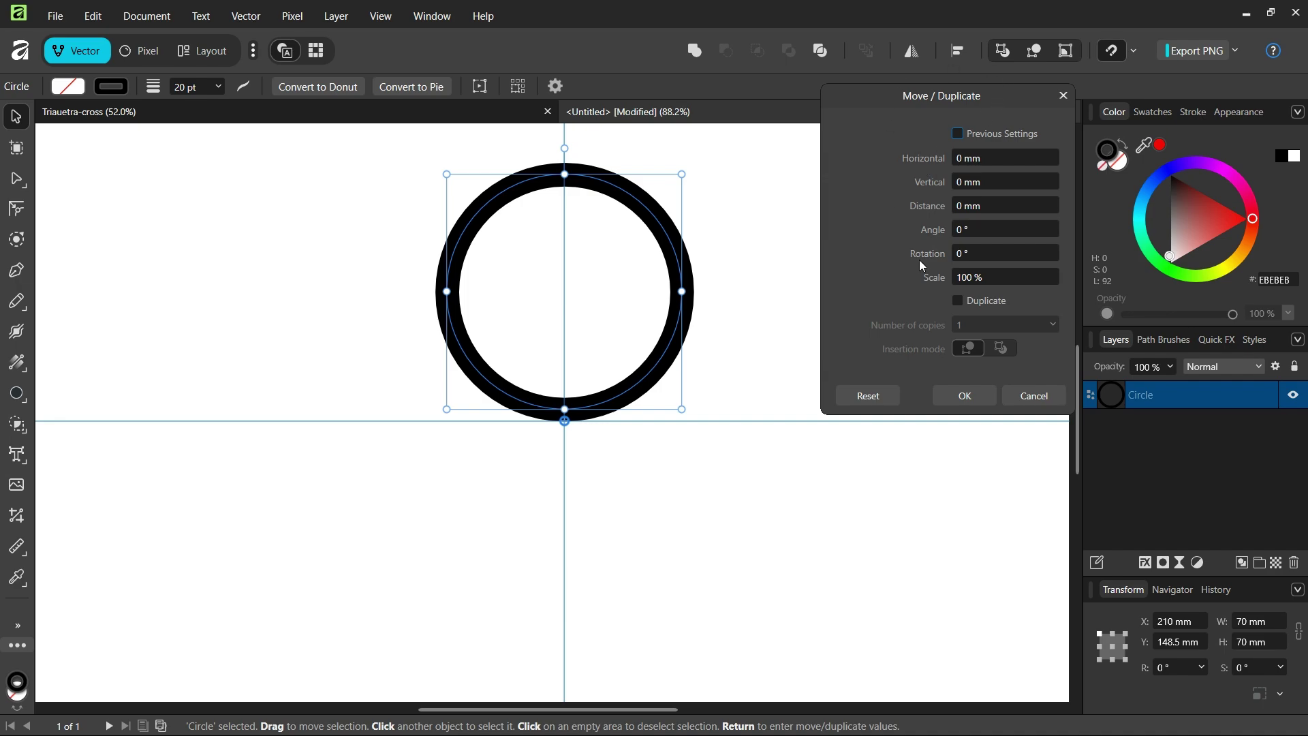
left_click(958, 301)
left_click(963, 323)
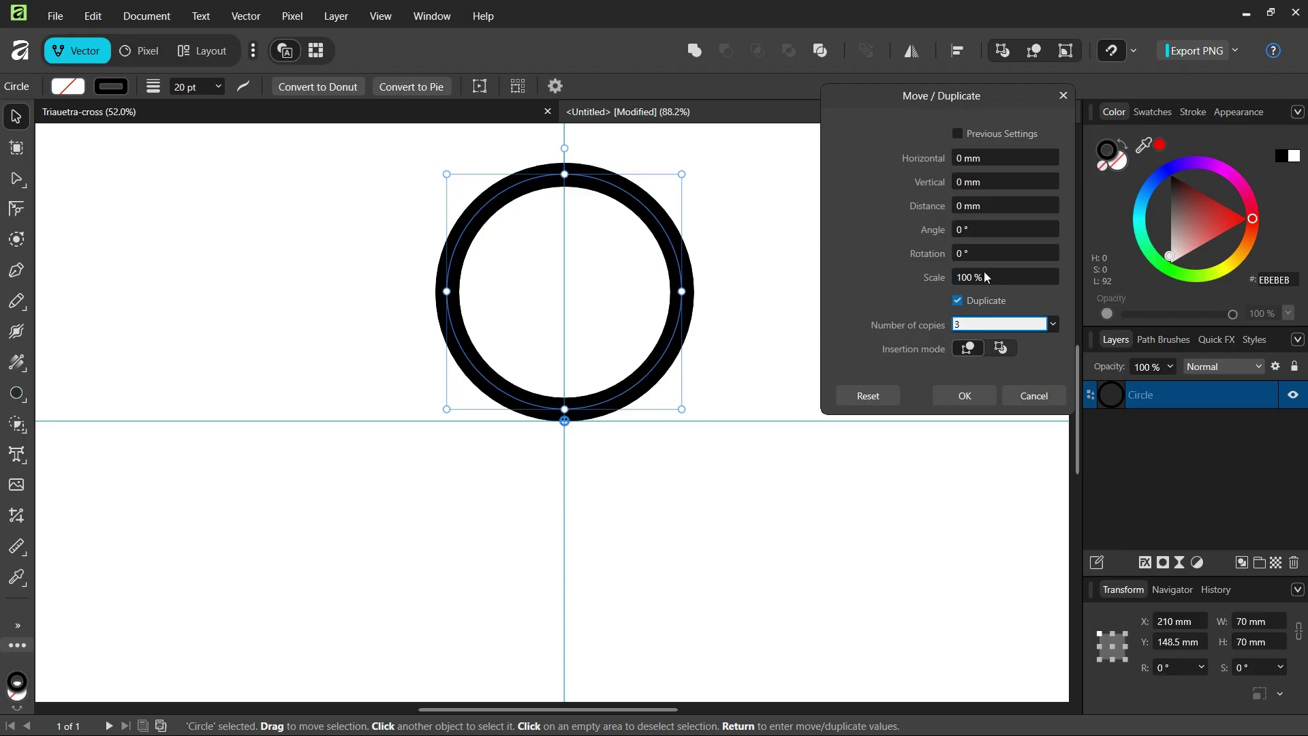
type("3")
left_click(968, 257)
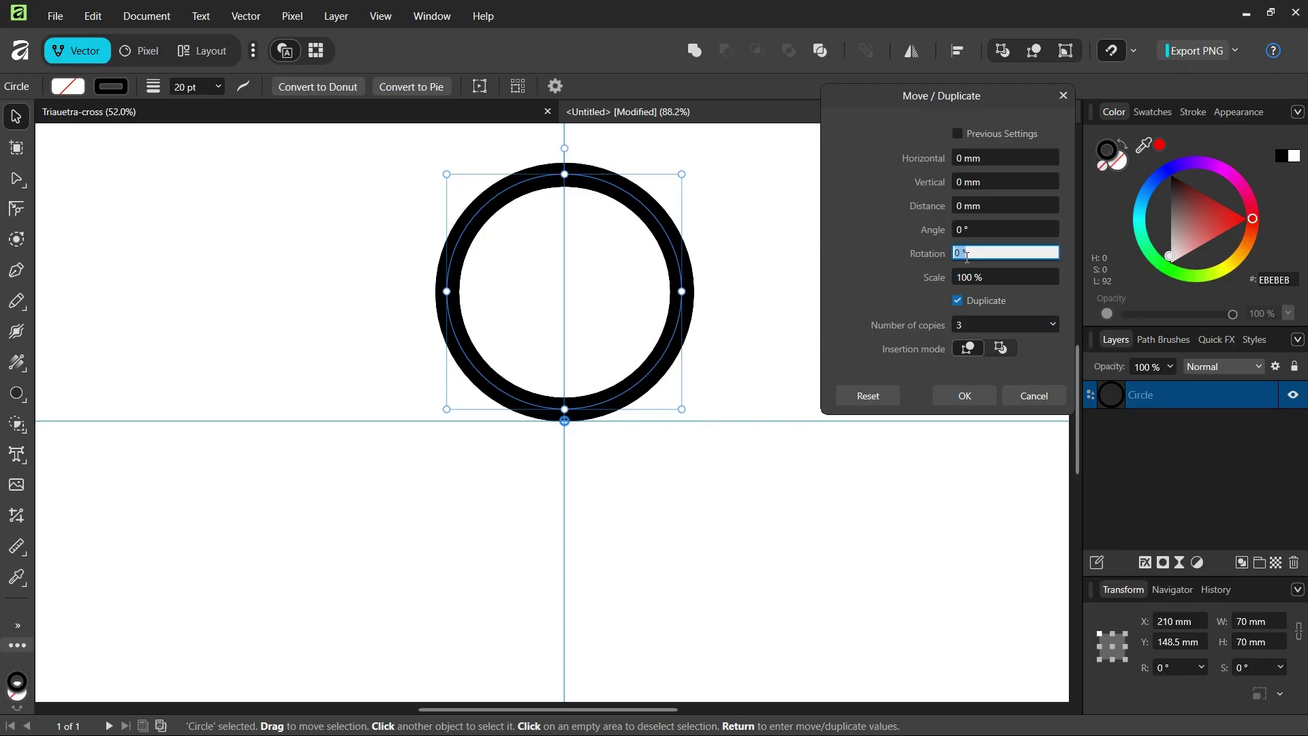
type("90")
key("Tab")
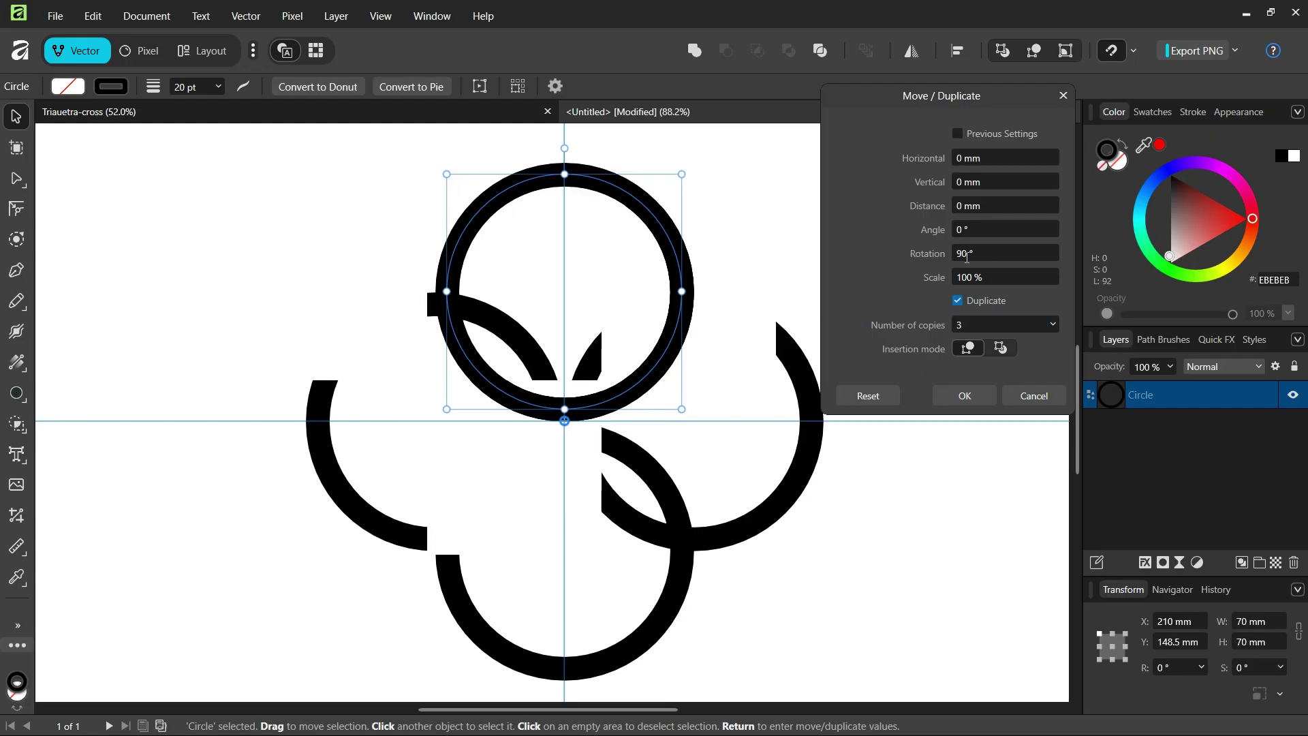
left_click(966, 402)
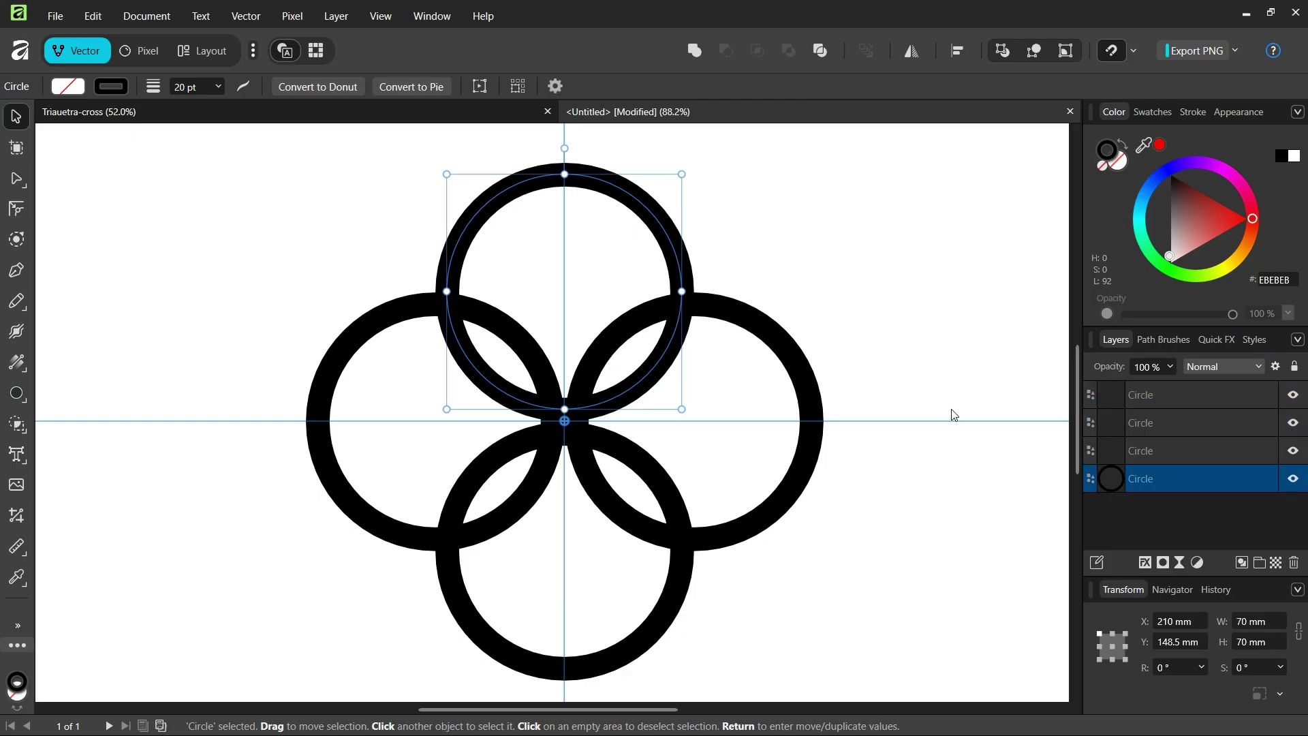
scroll(945, 418, "down", 1)
Marquee-select all four circles, set rotation to 45° in the Transform panel, then deselect
left_click(500, 696)
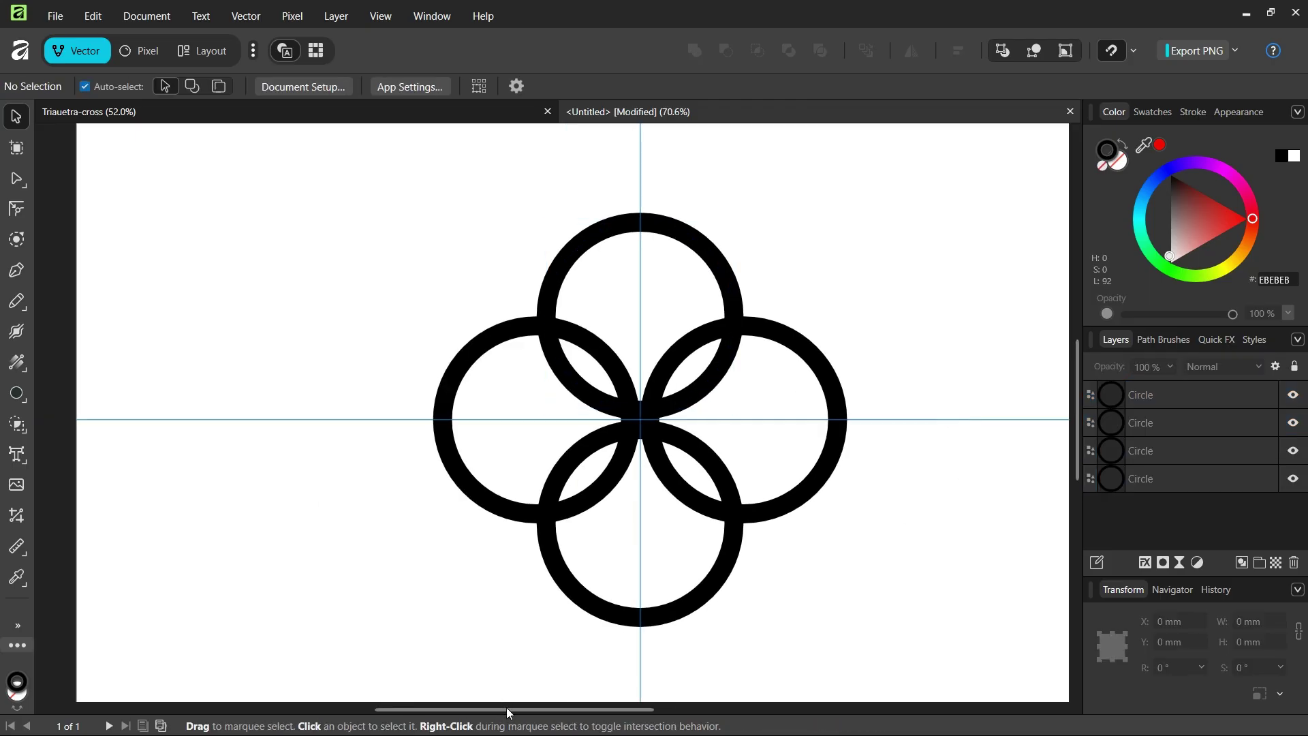
scroll(564, 596, "down", 2)
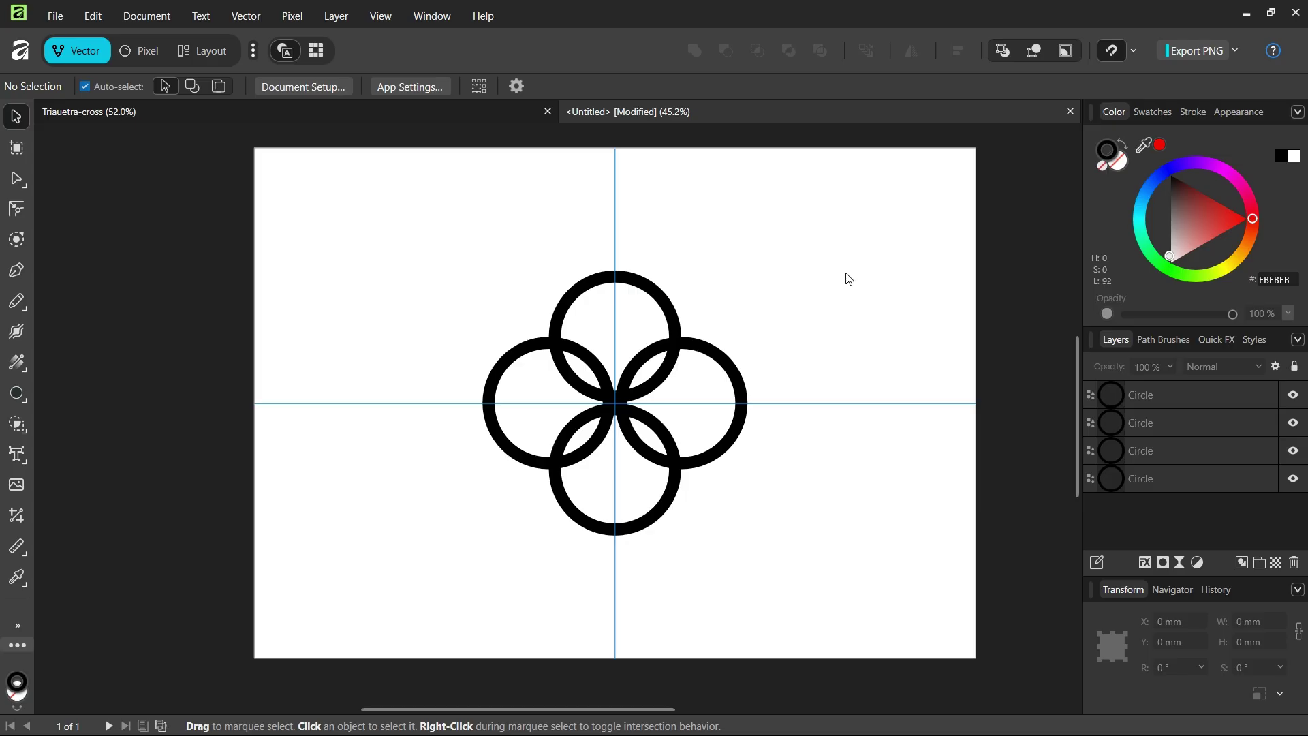
left_click_drag(909, 222, 597, 430)
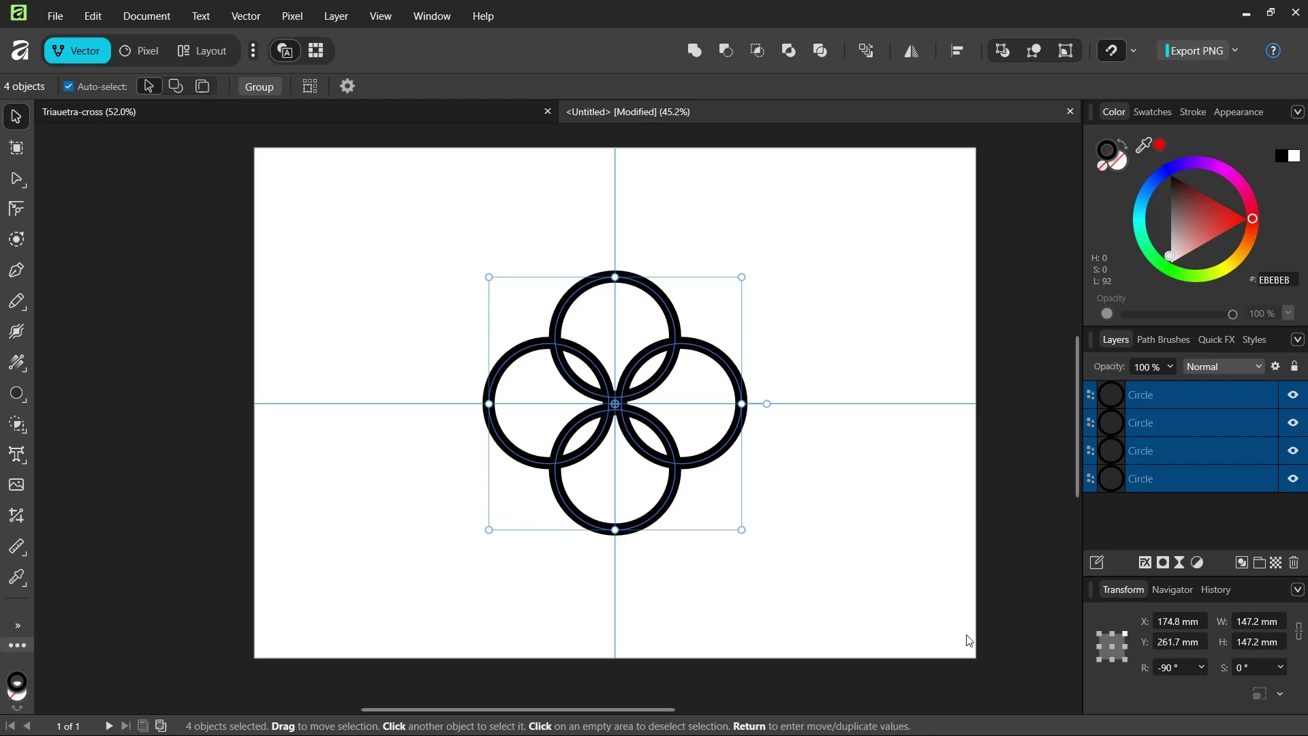
left_click(1173, 667)
type("45")
key("Return")
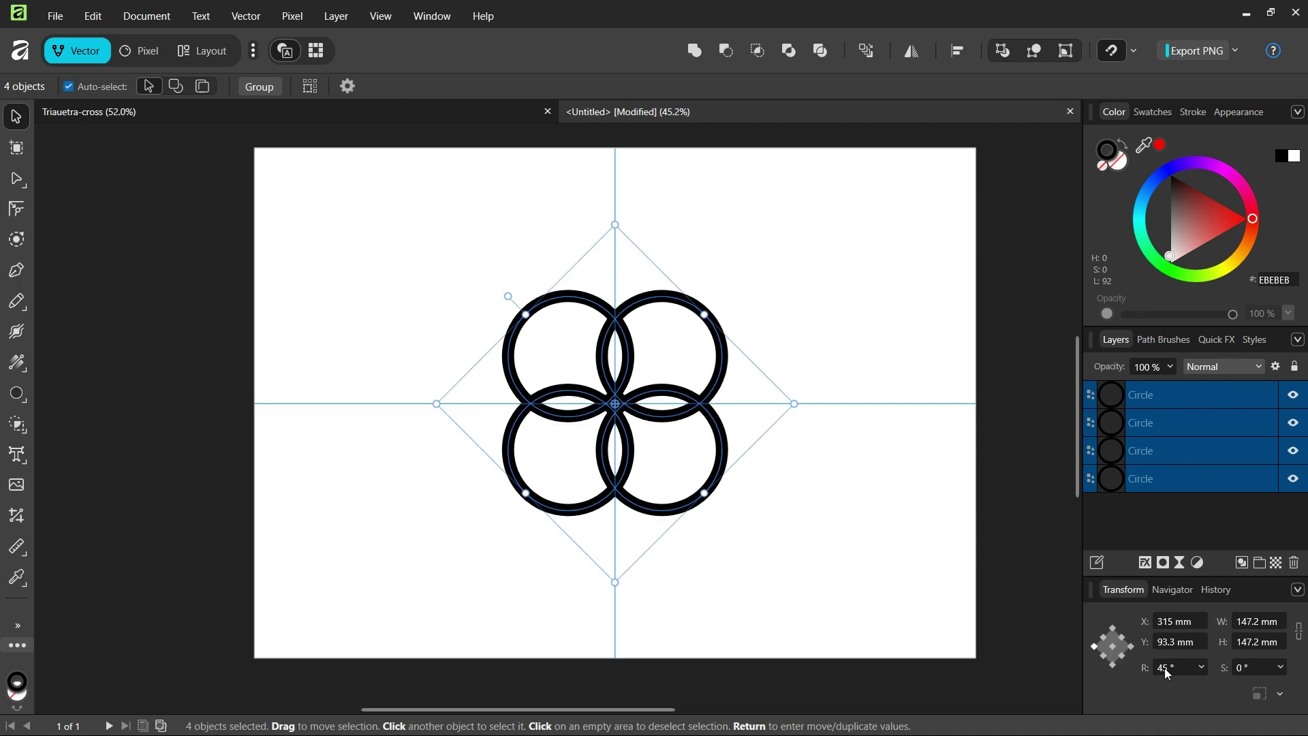
left_click(846, 336)
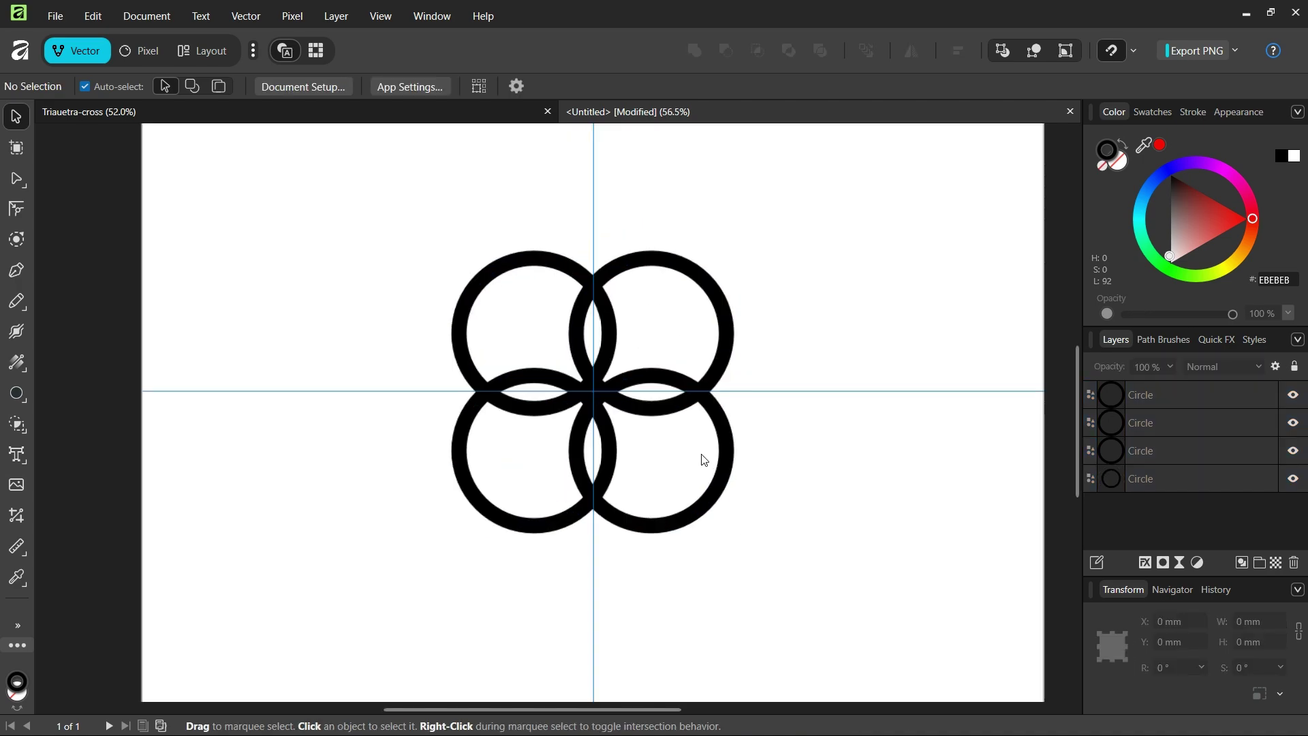
scroll(707, 452, "up", 3)
scroll(449, 347, "down", 2)
scroll(443, 365, "down", 1)
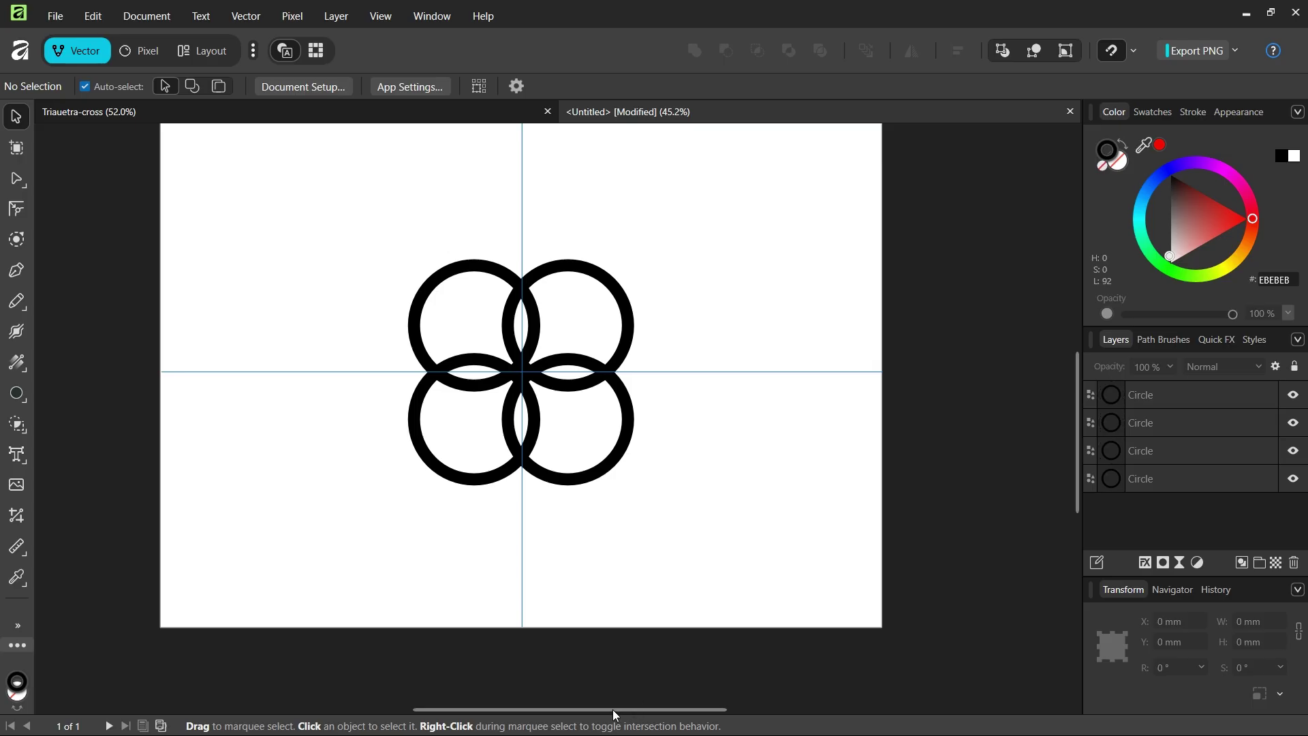
left_click_drag(606, 710, 532, 642)
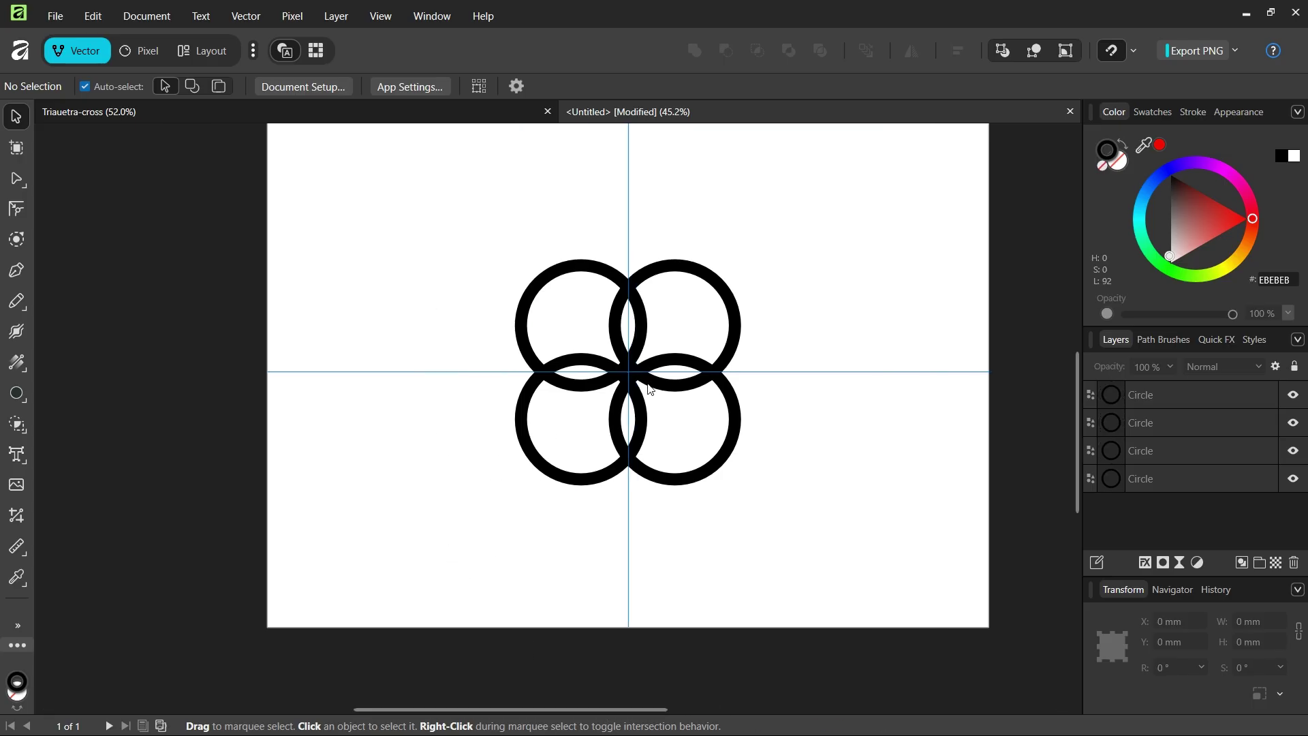
Duplicate the upper-right circle with Ctrl+J and place the copy above the group on the vertical guide
left_click(731, 308)
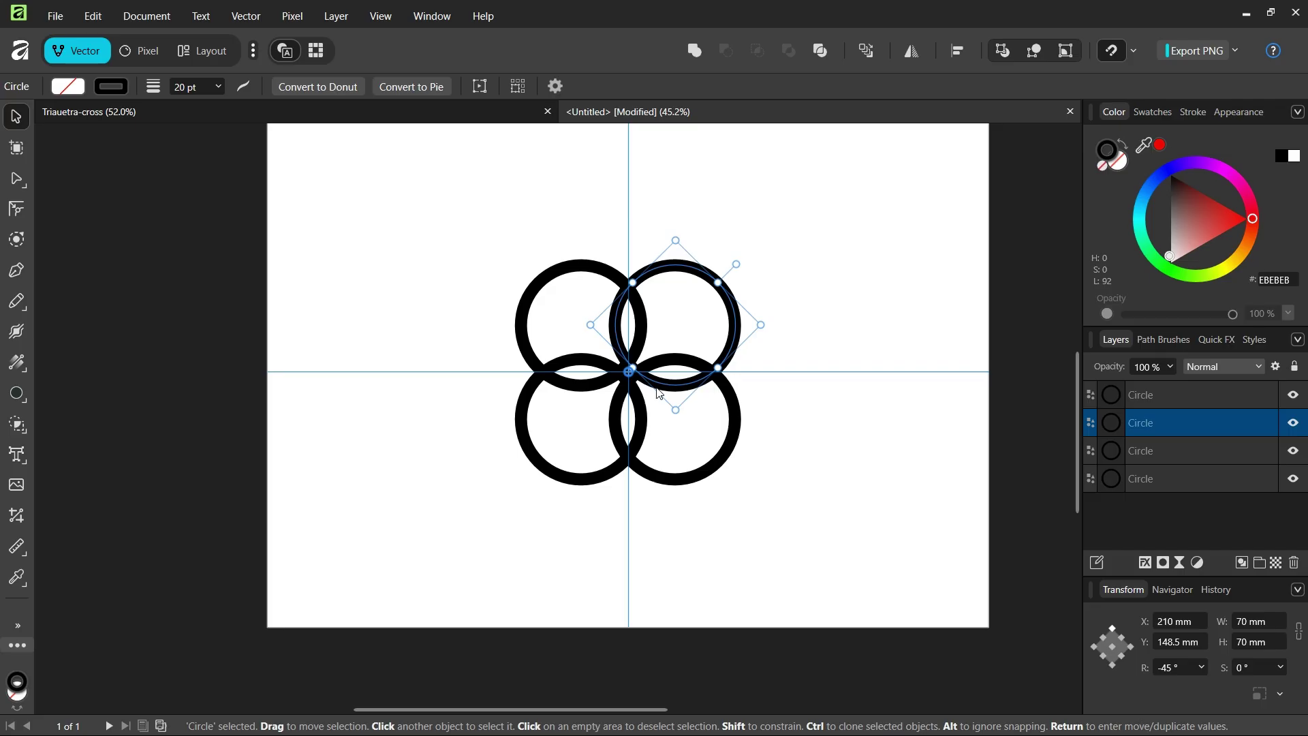
key("ctrl+j")
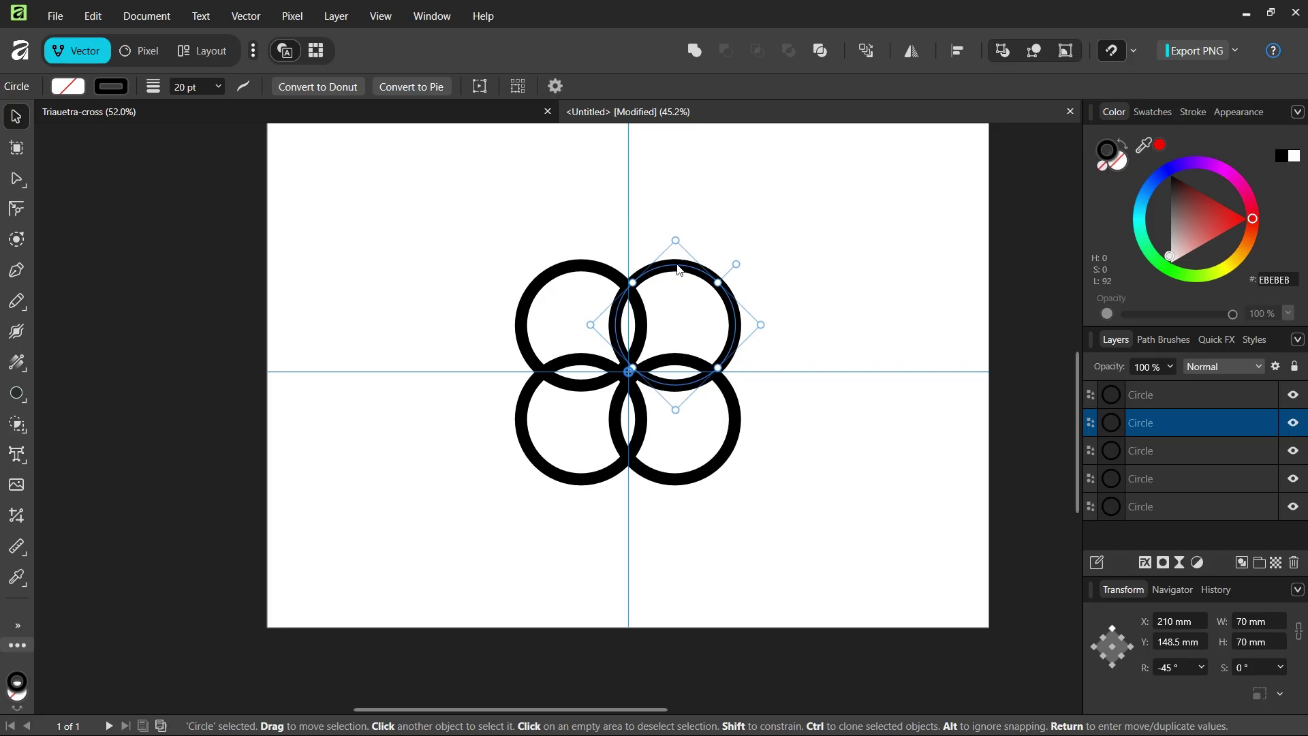
scroll(679, 269, "up", 2)
left_click_drag(678, 272, 627, 197)
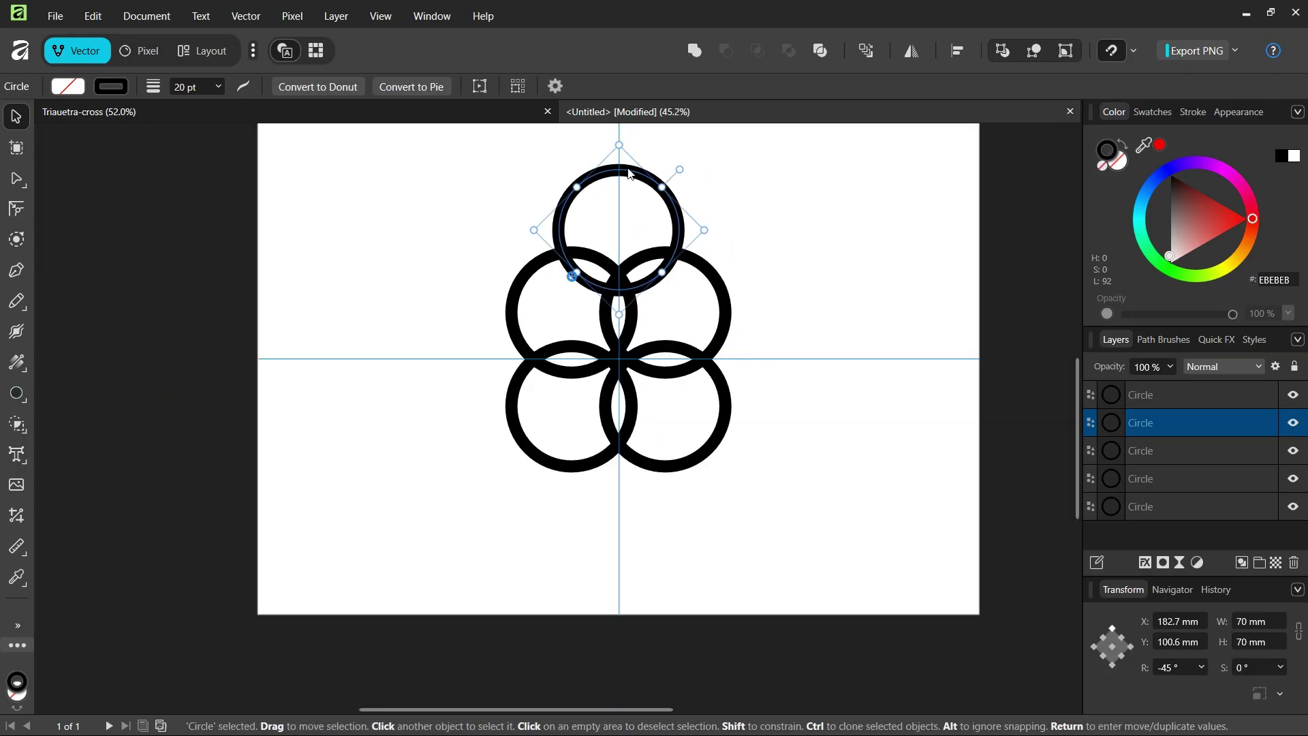
scroll(638, 283, "down", 1)
scroll(638, 283, "up", 4)
key("Down")
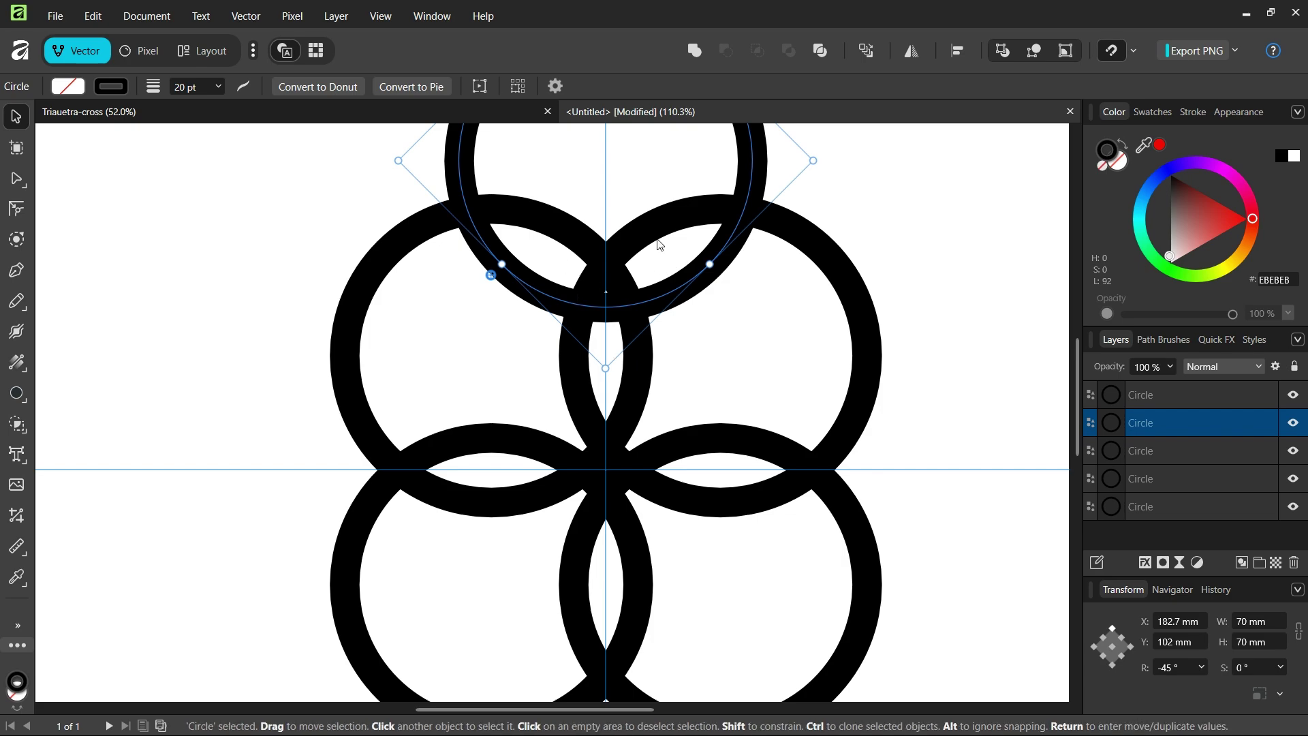
Move the top circle's transform origin to the guides' crossing
scroll(600, 359, "down", 3)
scroll(601, 358, "down", 1)
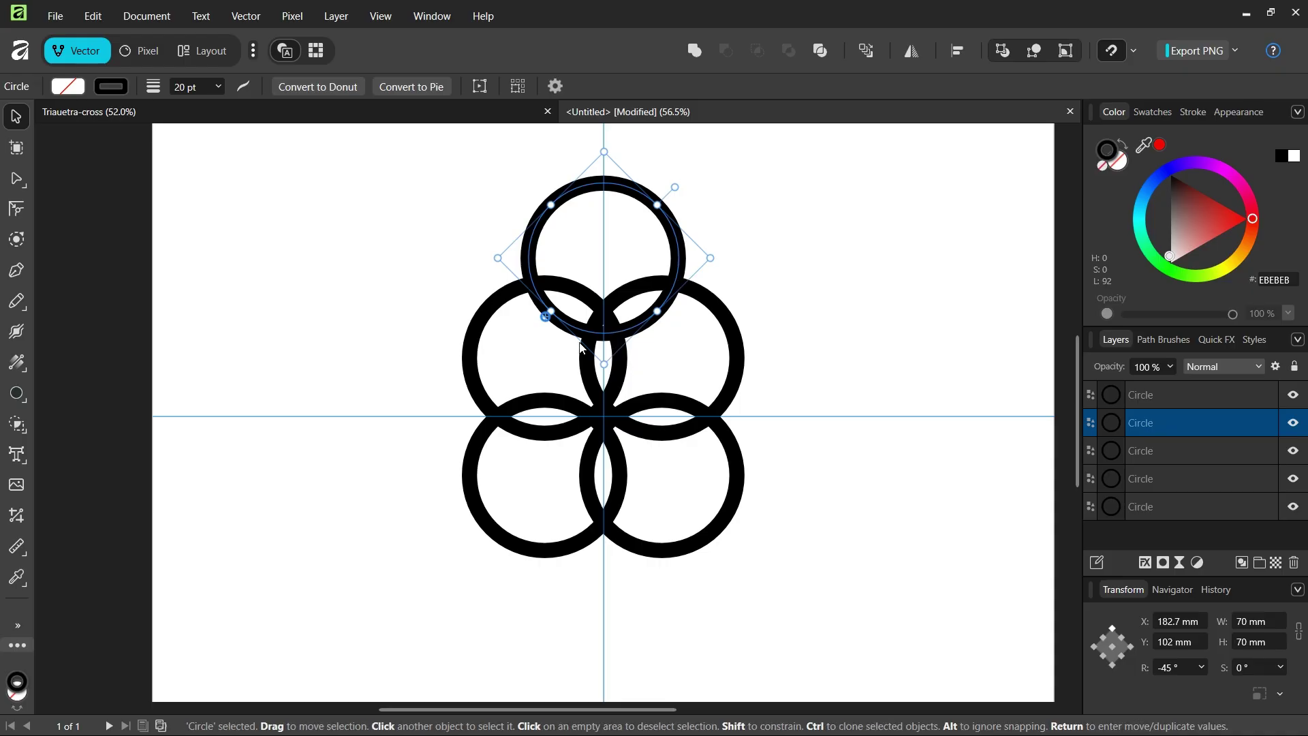
left_click_drag(547, 318, 604, 416)
scroll(608, 419, "up", 3)
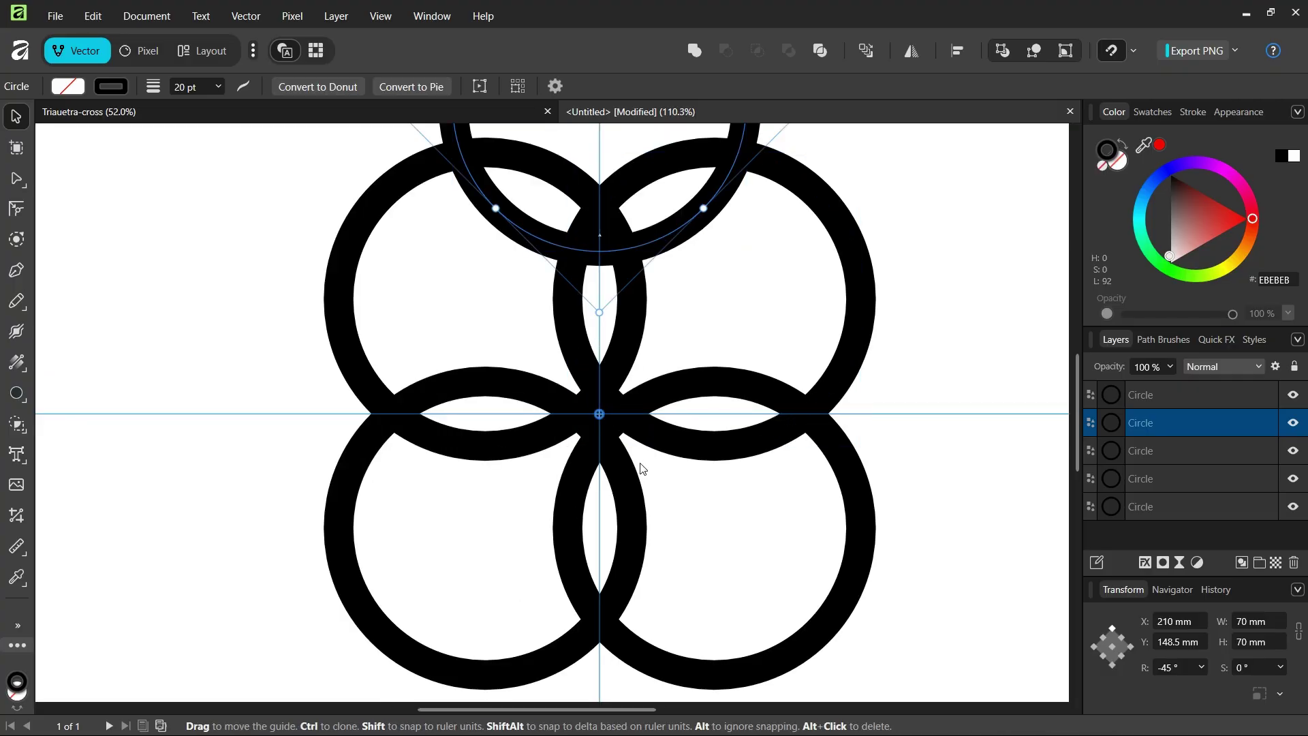
scroll(641, 459, "down", 3)
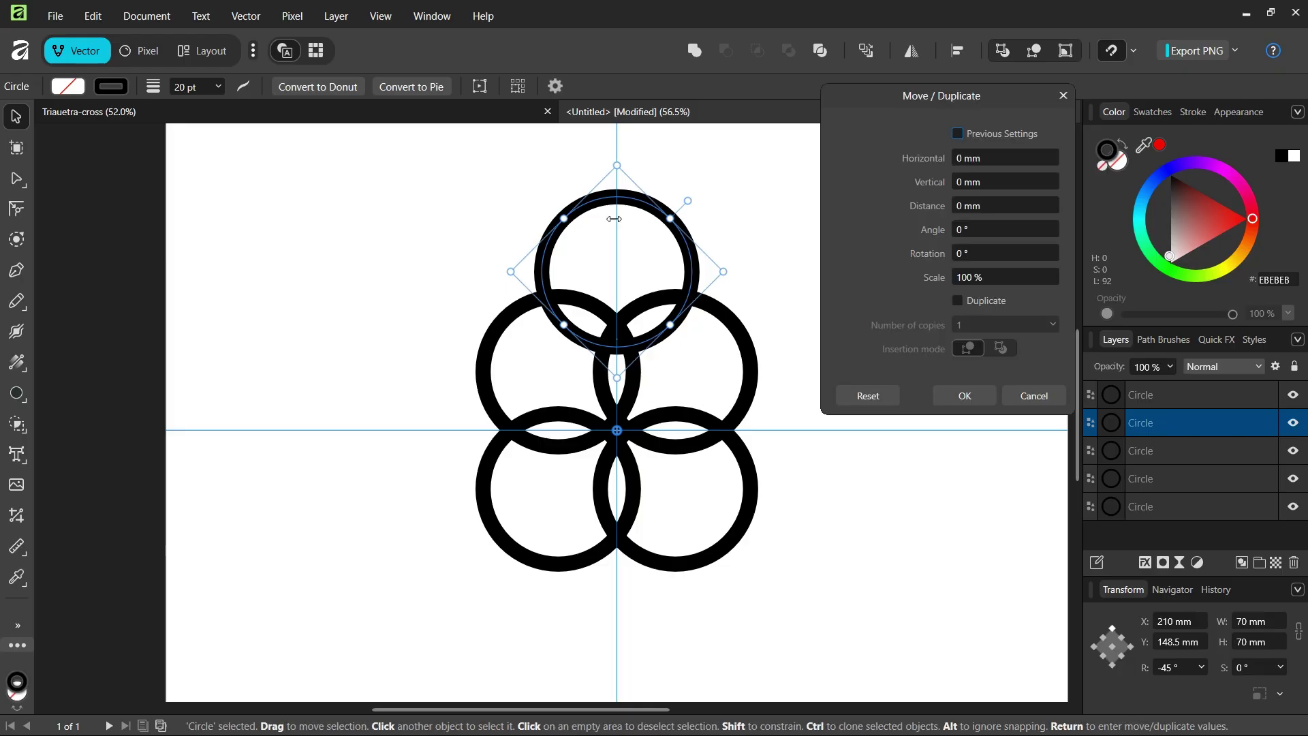
Reuse the previous 90° rotation with Duplicate on to add three copies of the top circle
left_click(959, 134)
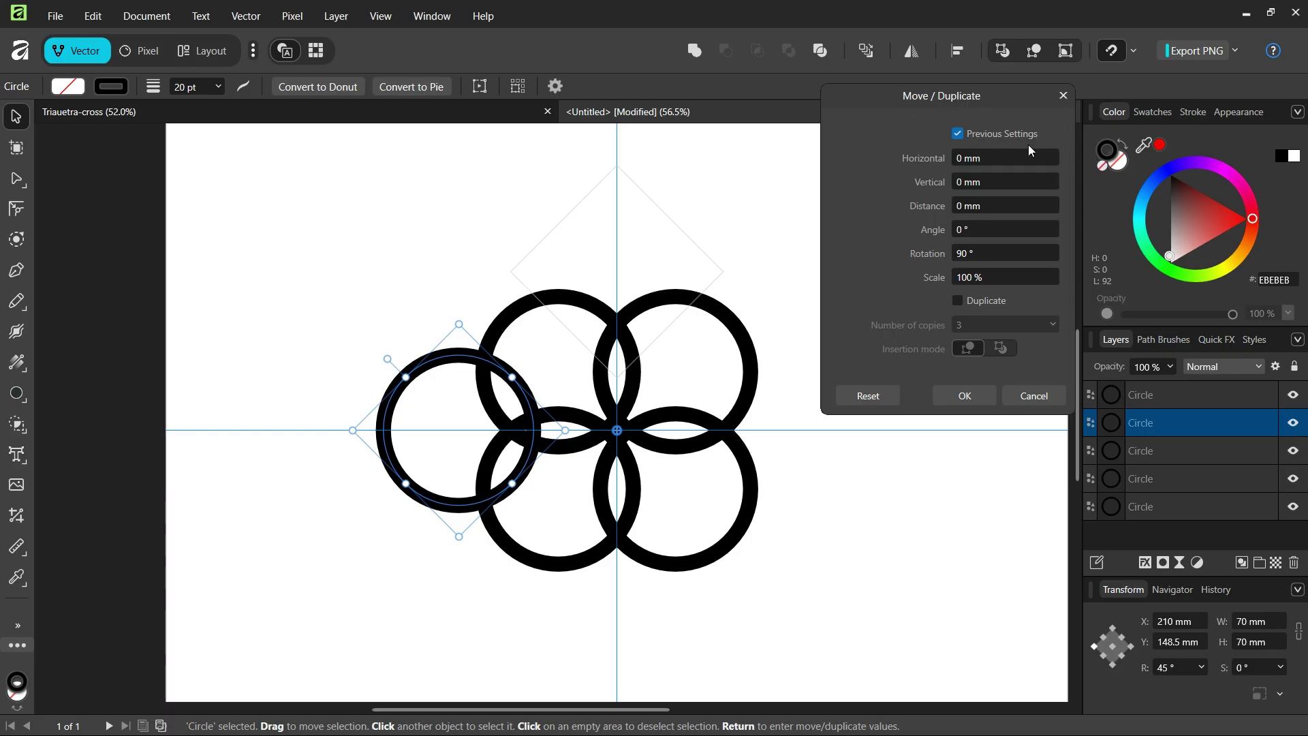
left_click(957, 301)
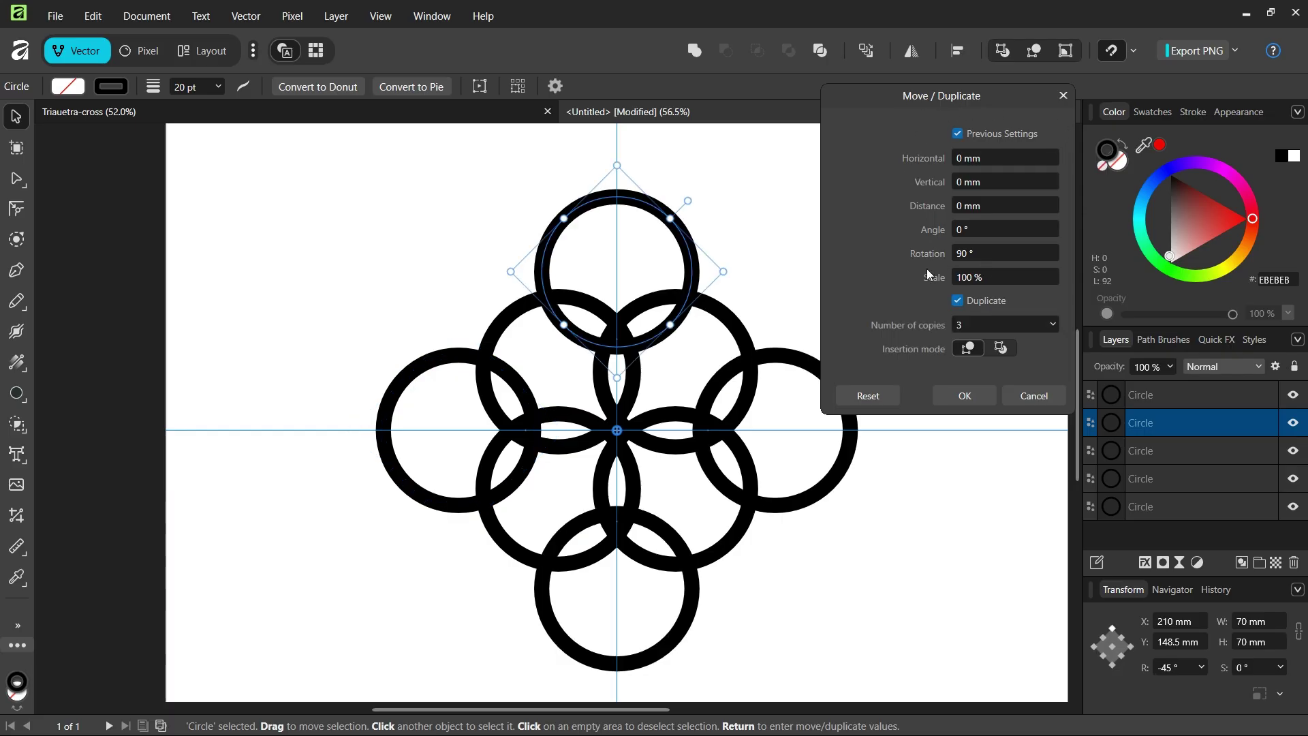
left_click(965, 396)
scroll(876, 458, "down", 3)
scroll(857, 480, "up", 1)
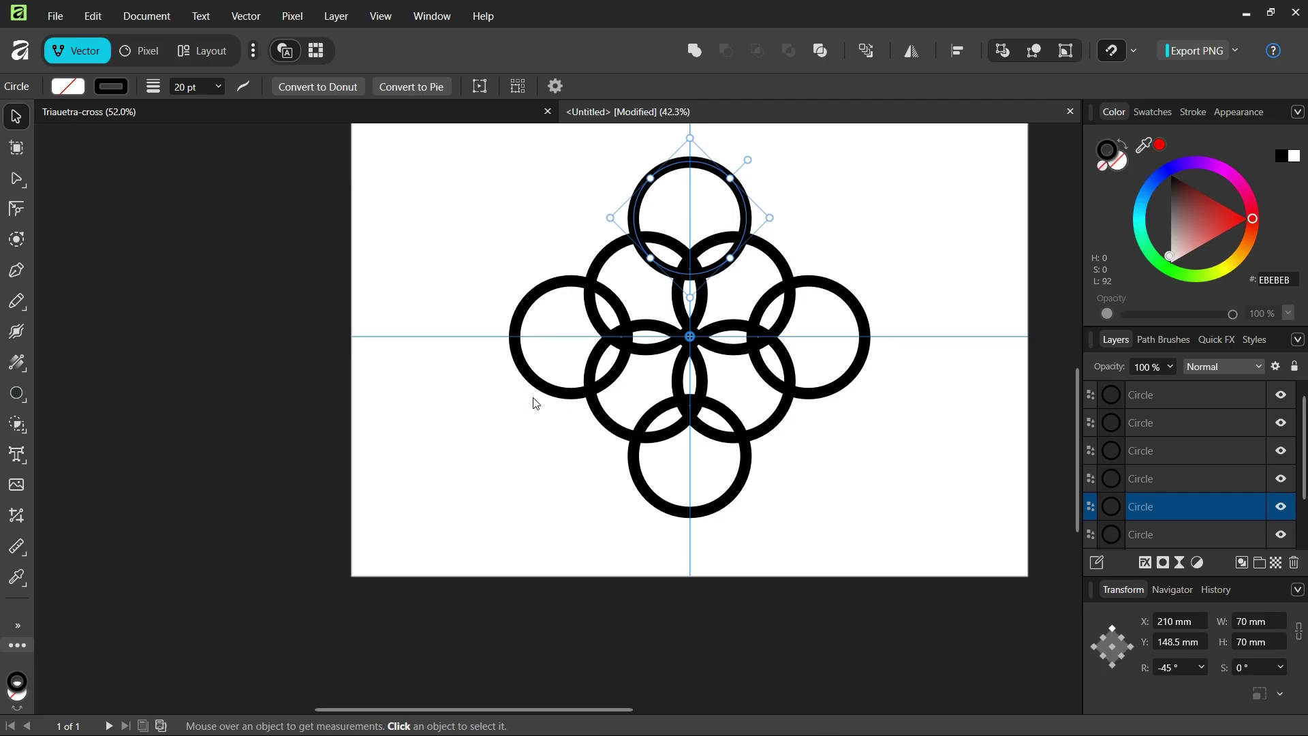
key("alt")
scroll(563, 437, "down", 2)
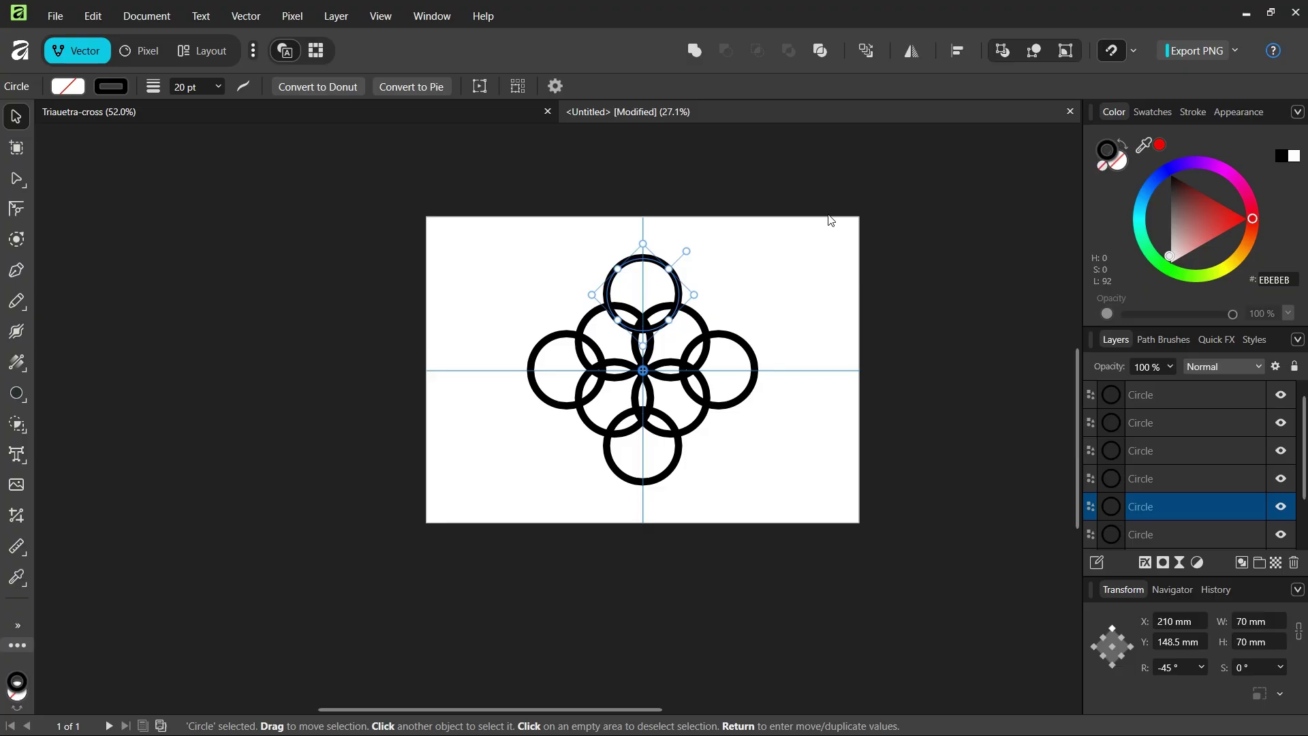
scroll(794, 325, "up", 1)
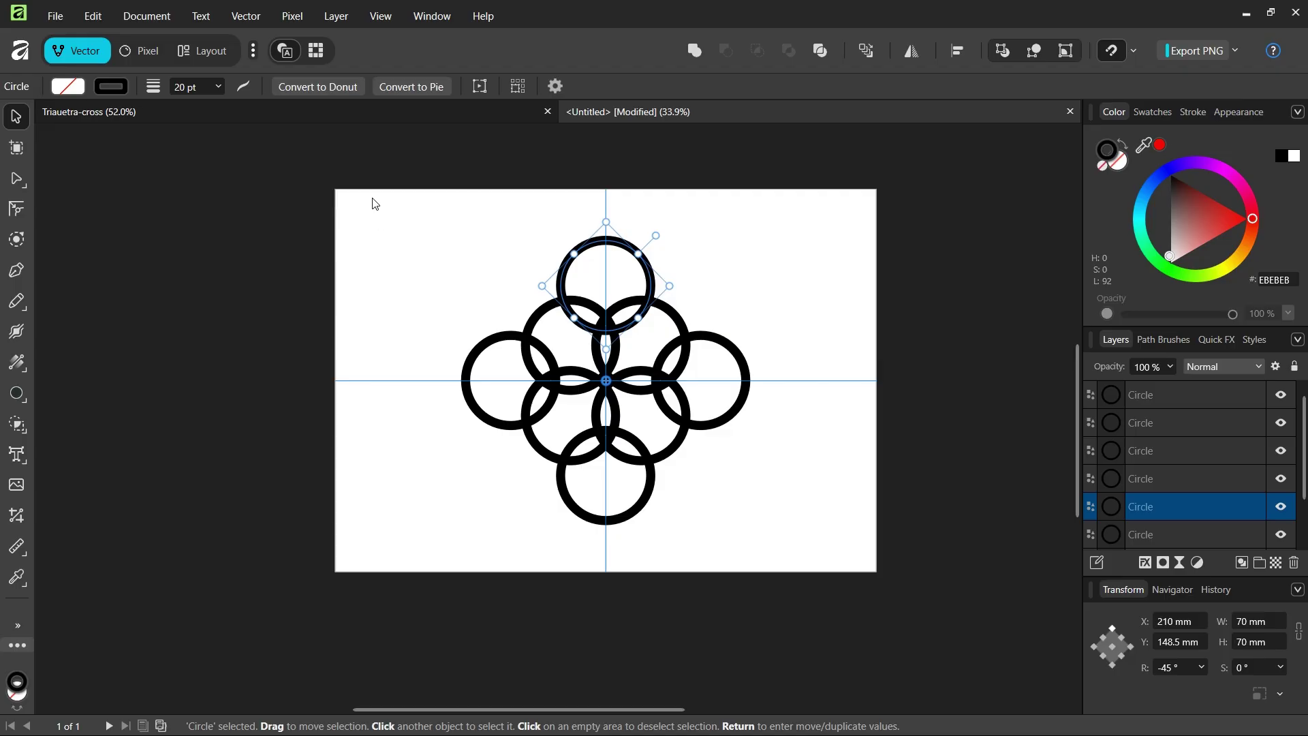
Select all eight circles and convert their outlines to filled shapes with Vector > Expand Stroke
left_click_drag(372, 199, 804, 550)
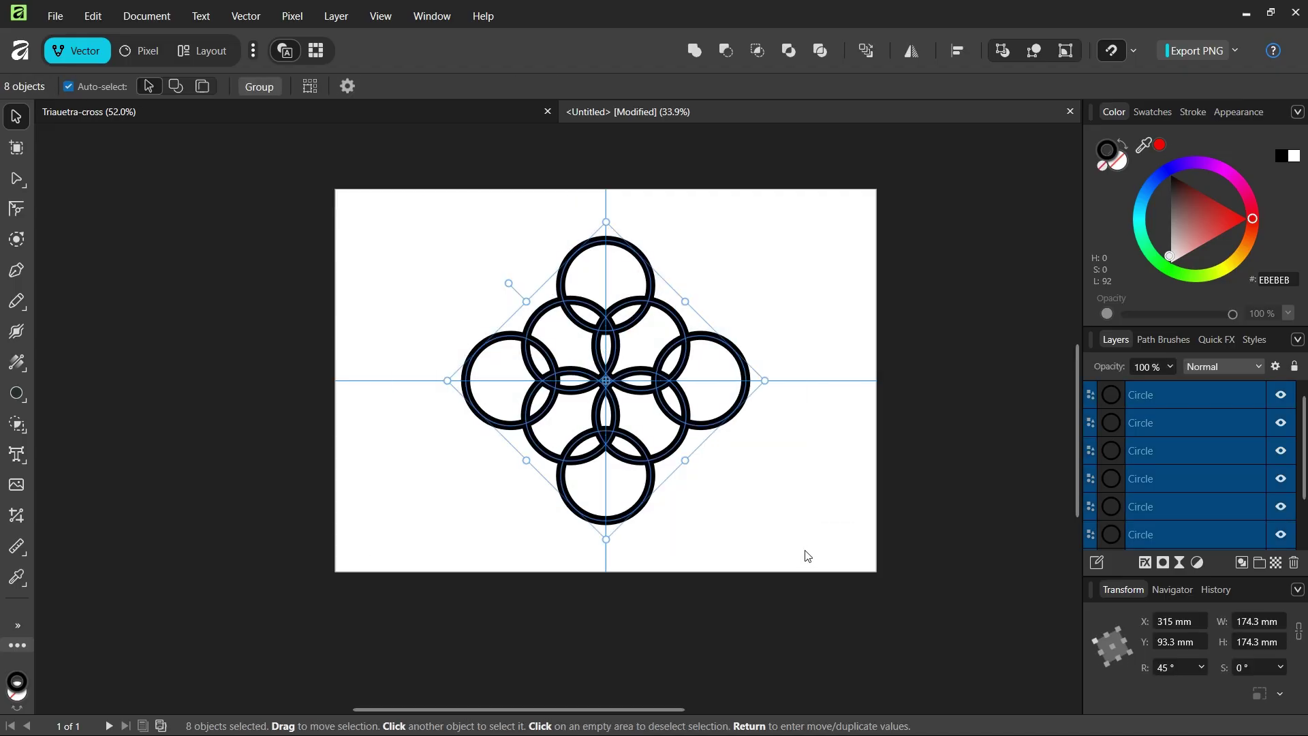
left_click(249, 23)
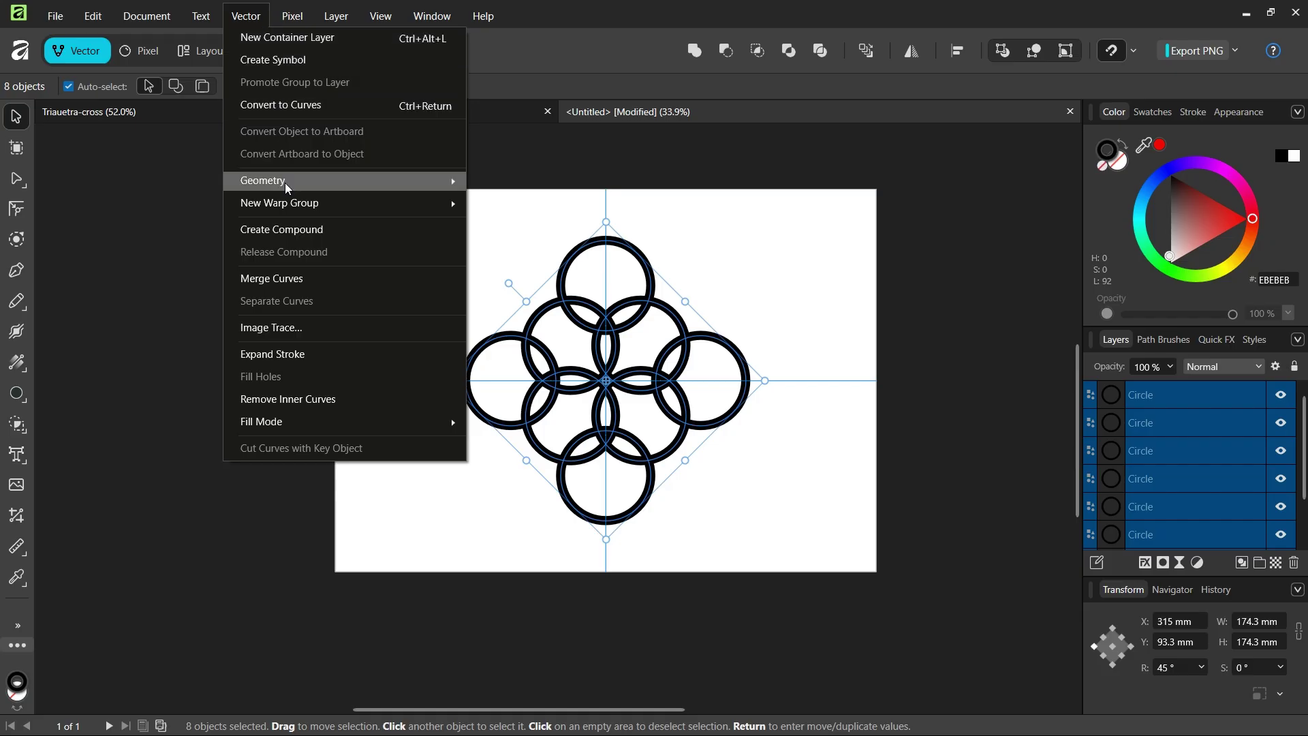
left_click(309, 354)
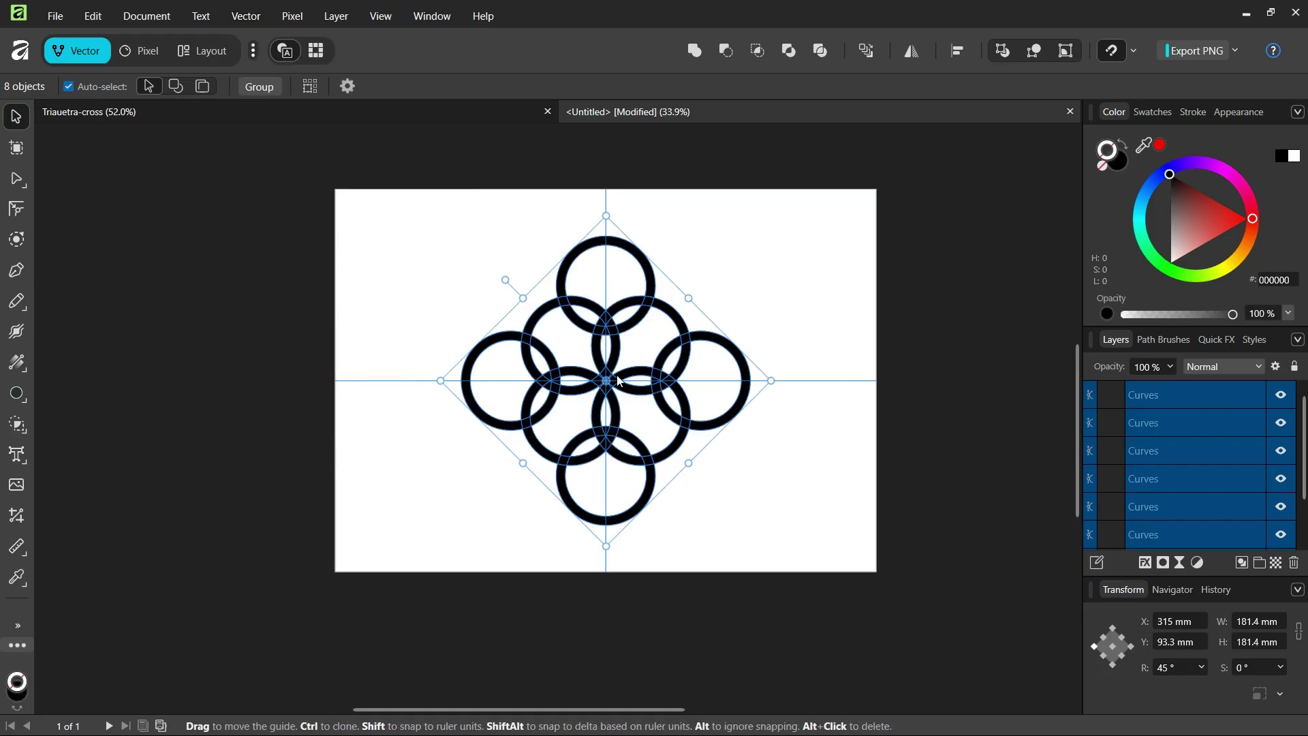
scroll(619, 380, "up", 1)
left_click(686, 224)
left_click(581, 209)
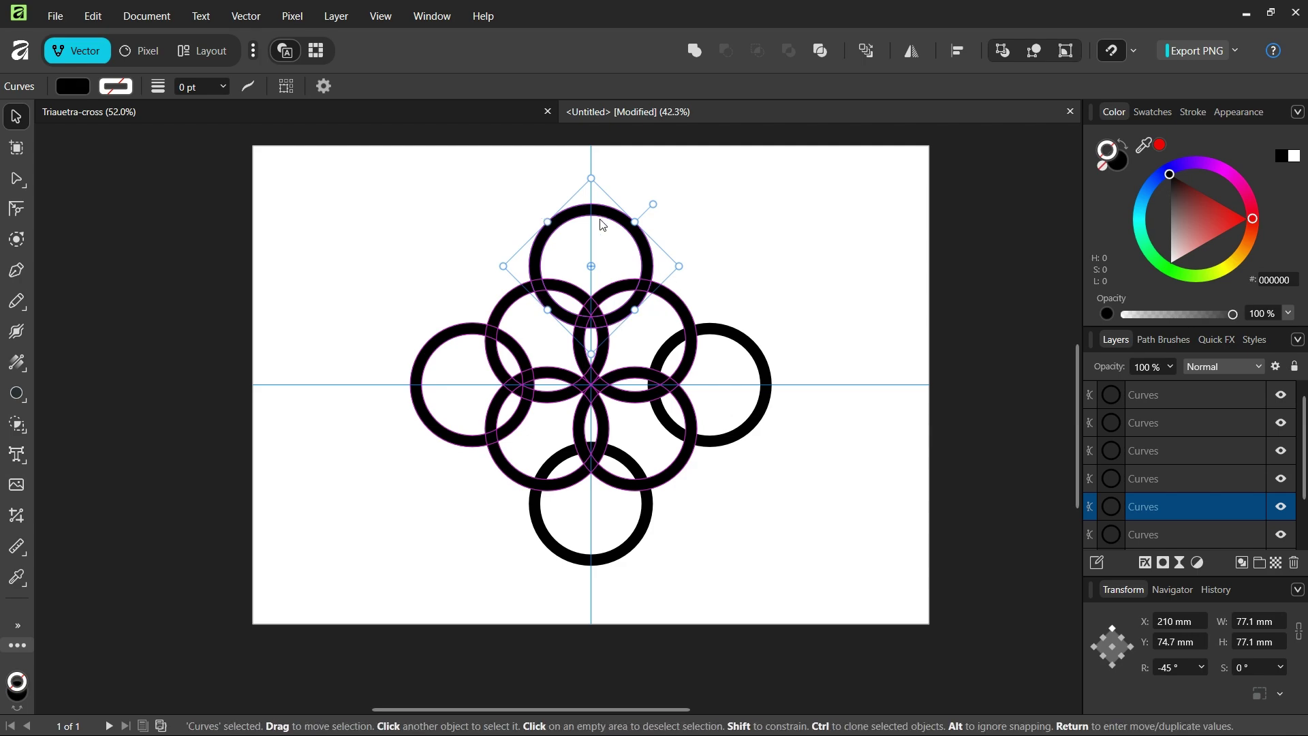
Make the fill the active colour and reselect all eight ring shapes
left_click(1118, 172)
scroll(553, 332, "down", 1)
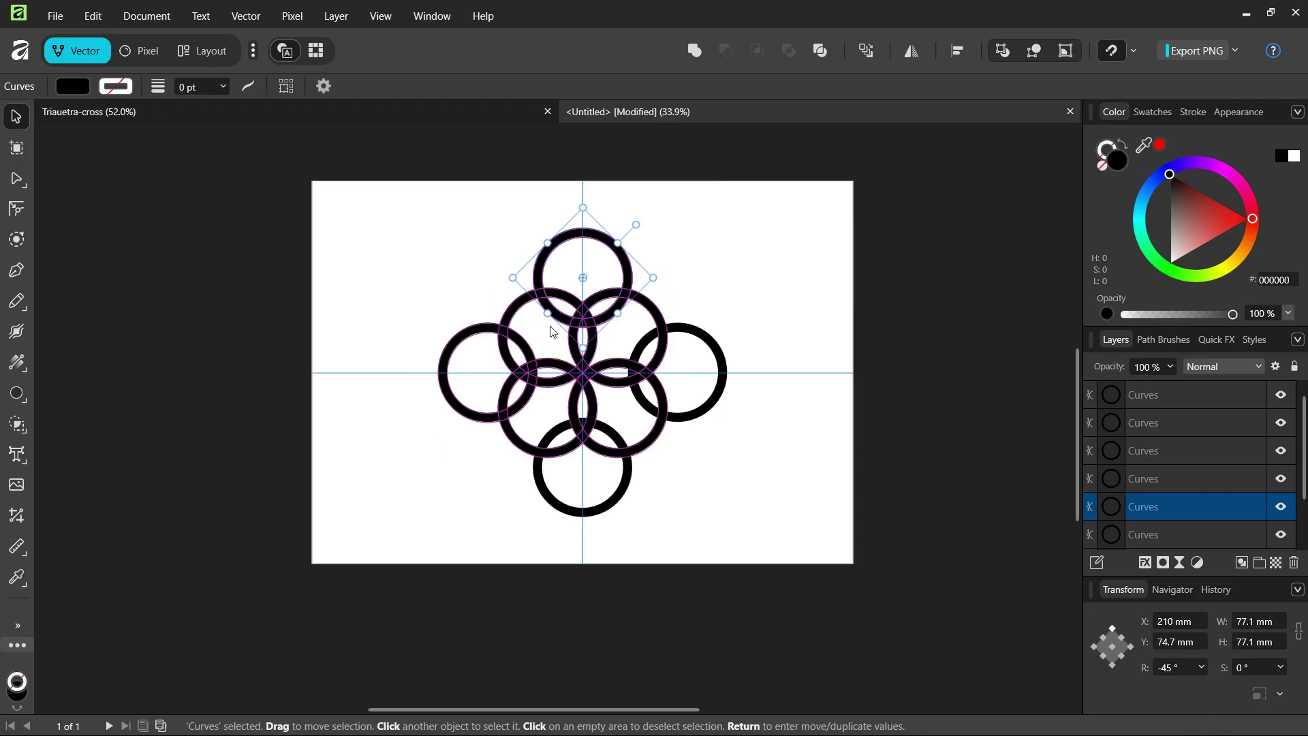
left_click(829, 175)
left_click_drag(830, 176, 361, 573)
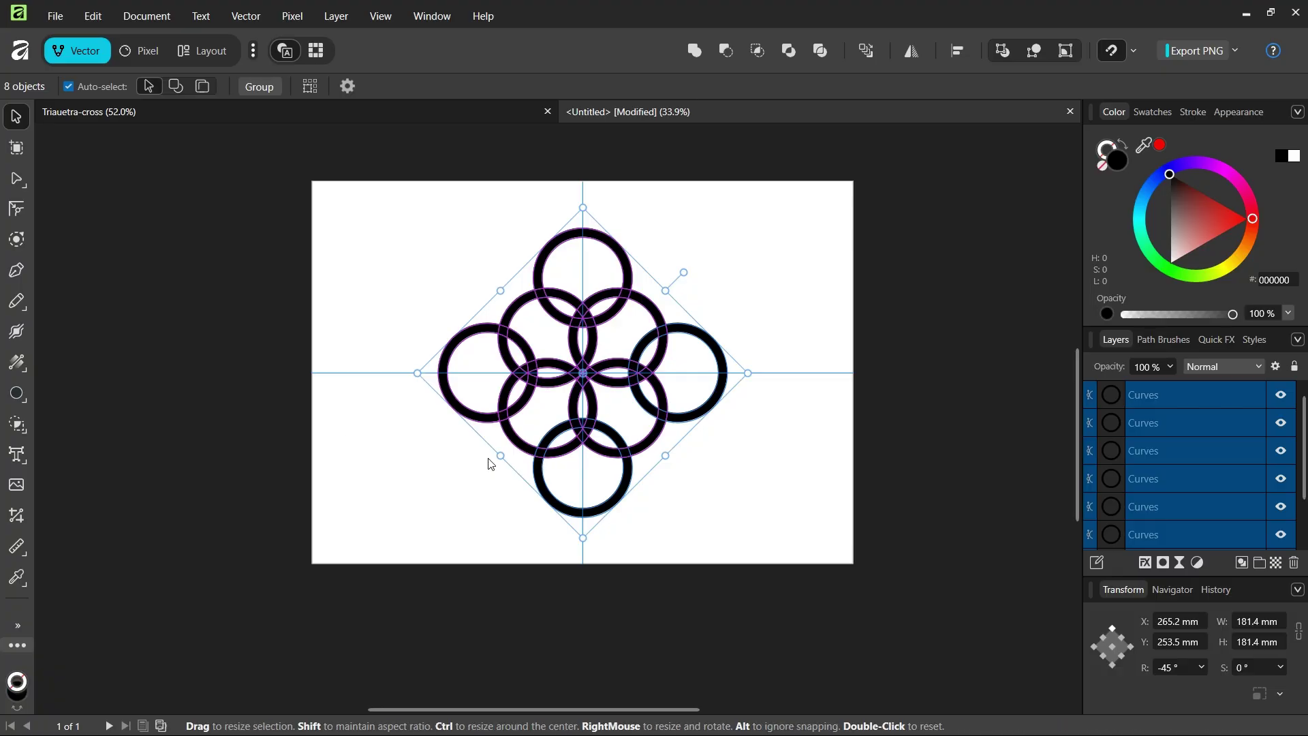
Delete the outer arcs of the four outer rings with the Shape Builder set to Subtract
left_click(18, 429)
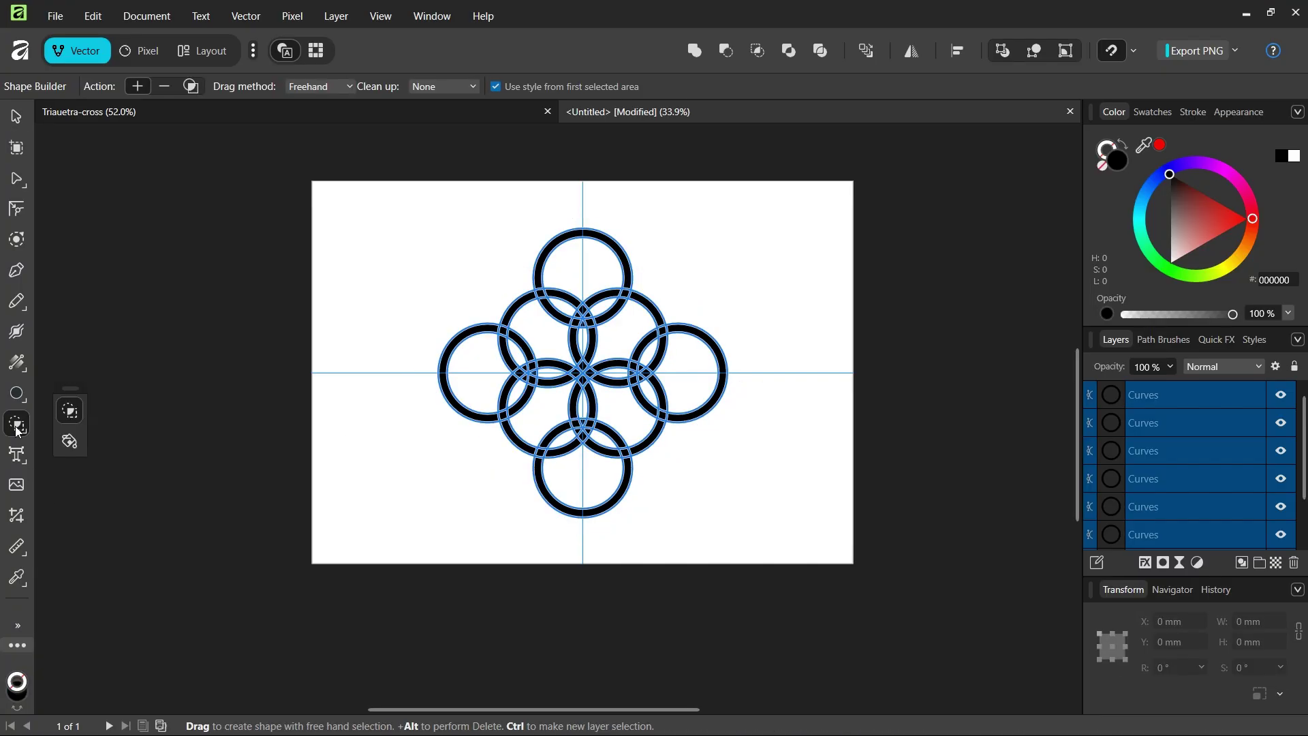
left_click(166, 85)
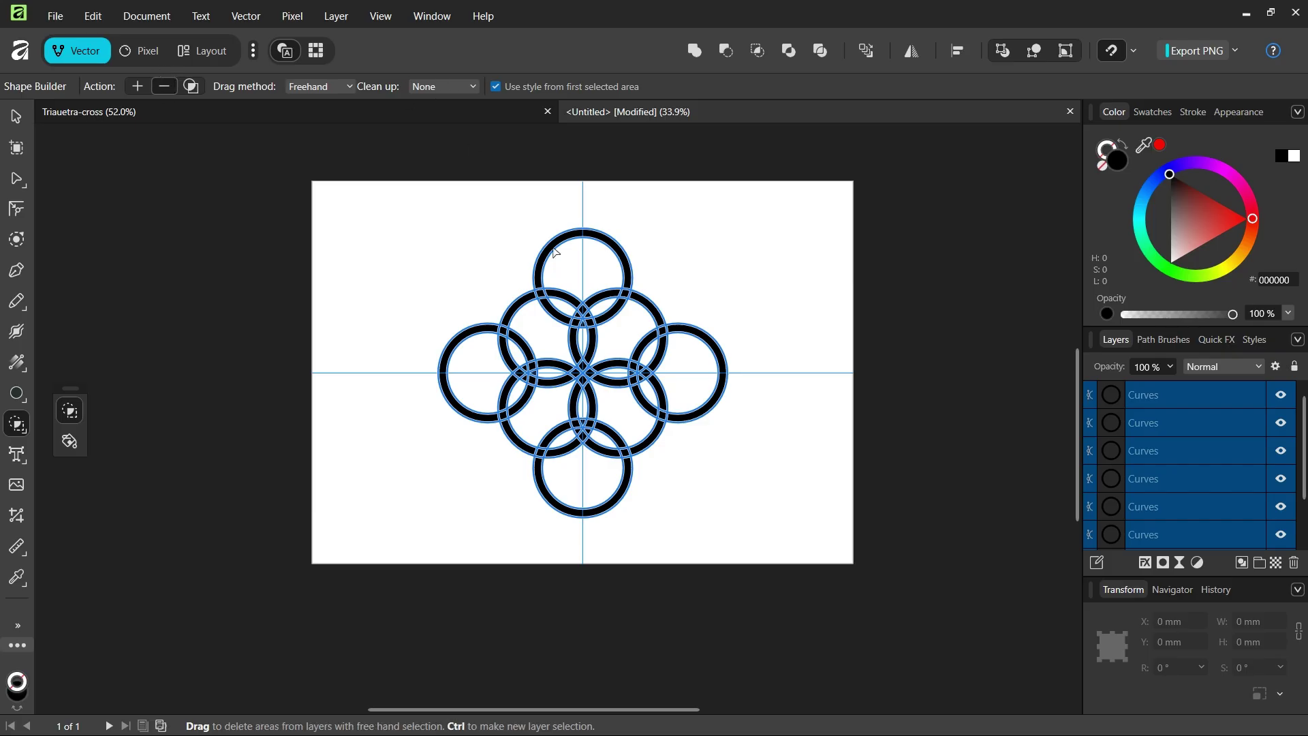
scroll(678, 453, "up", 1)
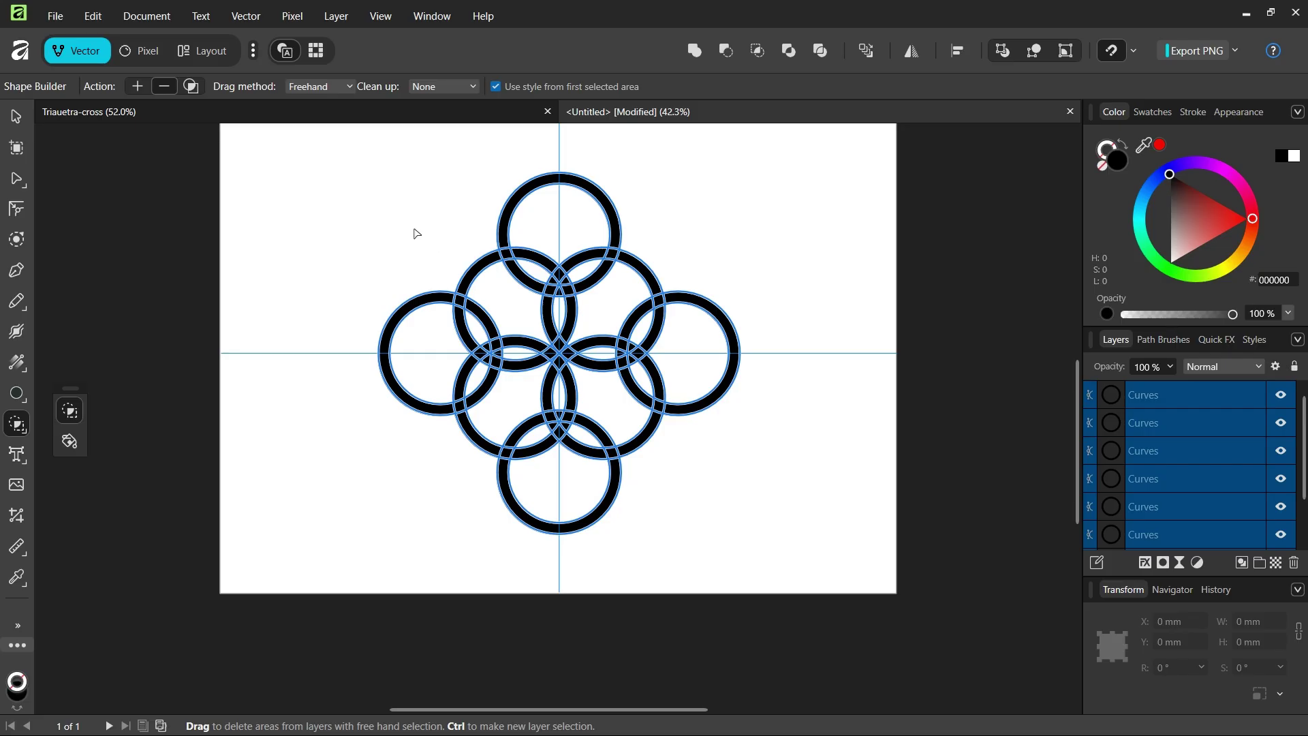
mouse_move(407, 229)
left_mouse_down()
mouse_move(709, 218)
mouse_move(720, 231)
mouse_move(705, 337)
mouse_move(717, 496)
mouse_move(426, 502)
mouse_move(402, 459)
mouse_move(400, 338)
mouse_move(388, 327)
left_mouse_up()
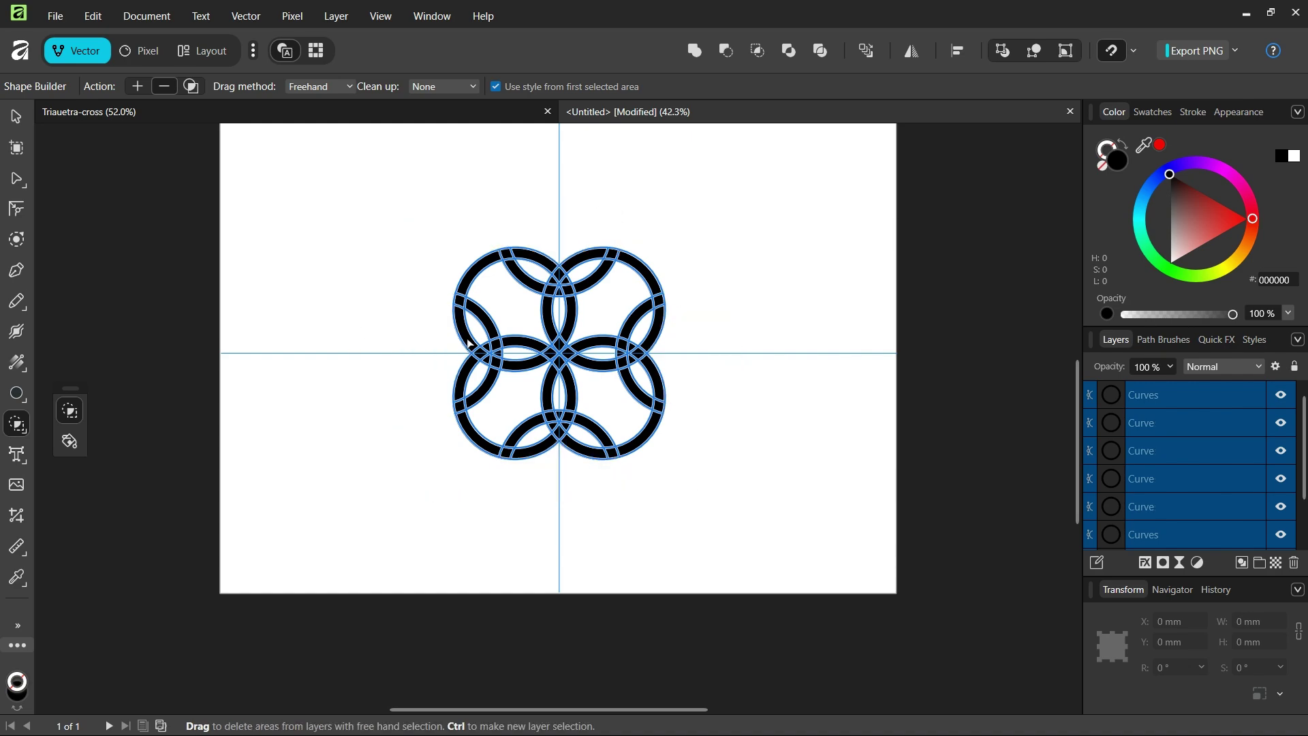
scroll(469, 344, "up", 1)
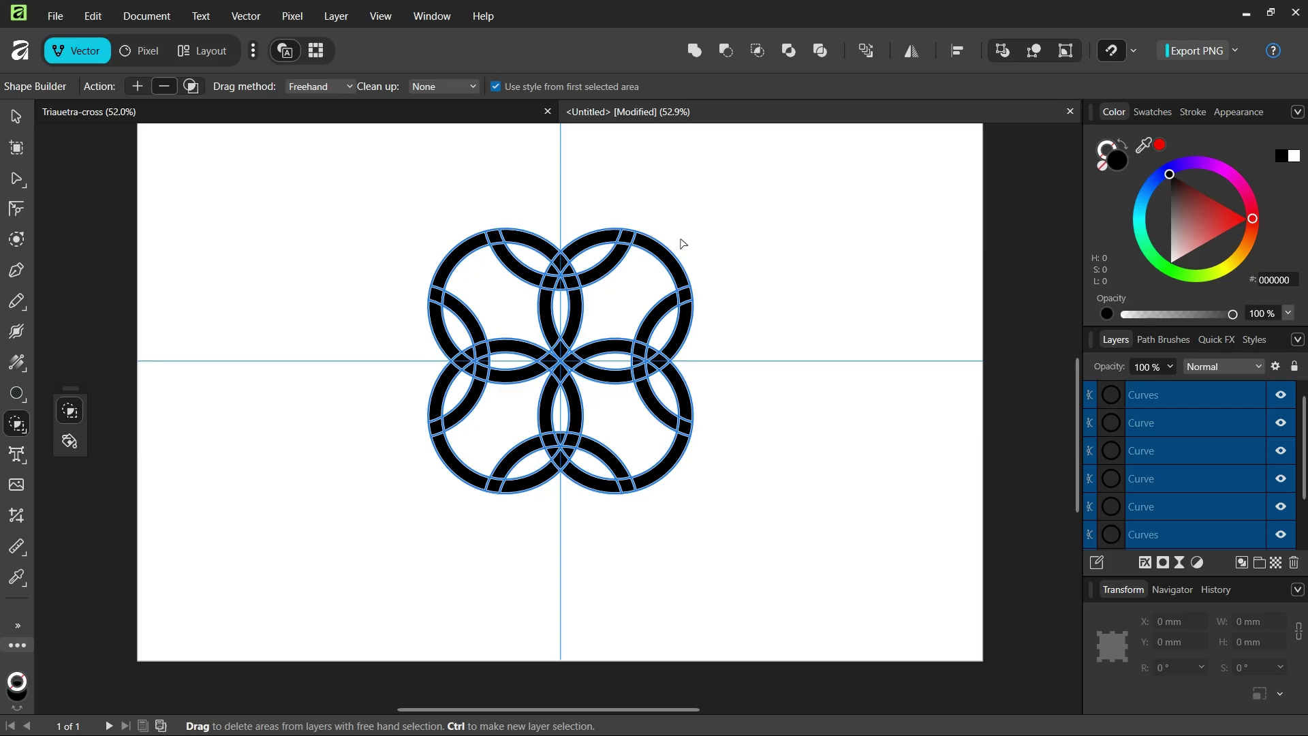
scroll(683, 244, "up", 1)
mouse_move(700, 222)
left_mouse_down()
mouse_move(545, 378)
mouse_move(579, 333)
left_mouse_up()
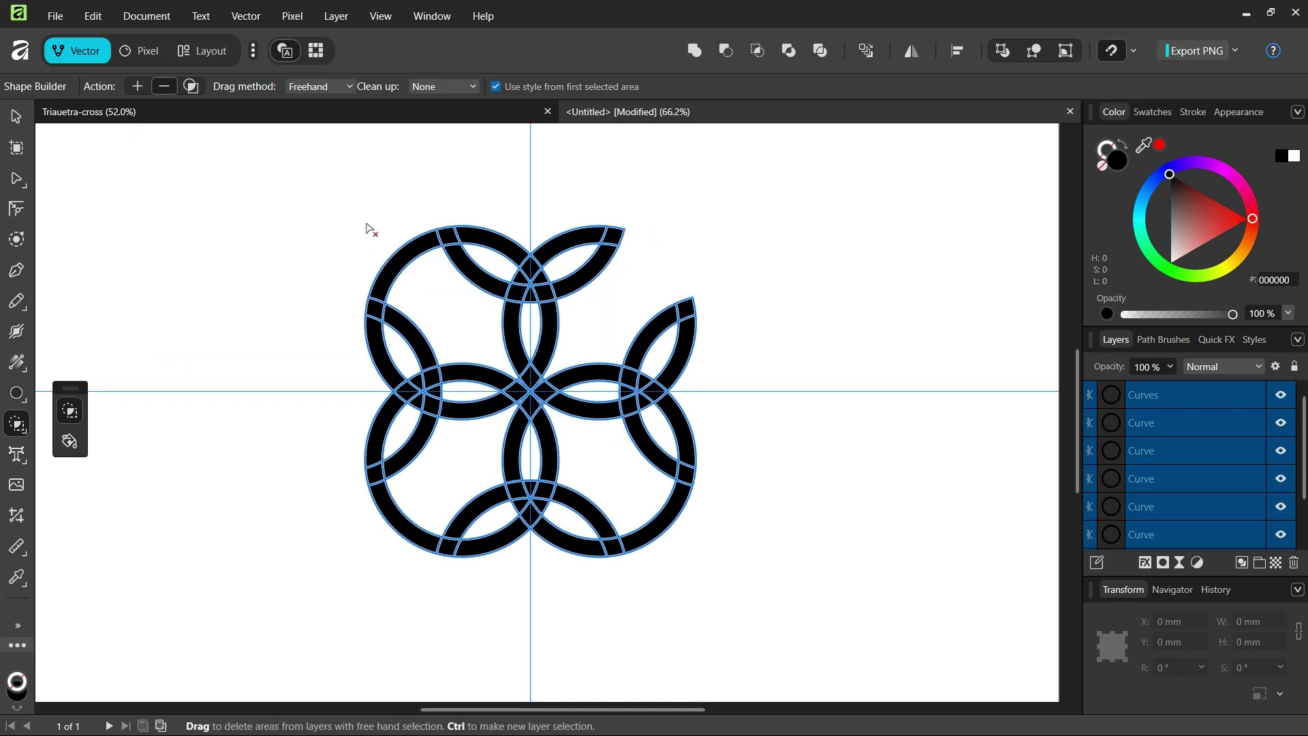
left_click_drag(374, 234, 409, 269)
left_click_drag(682, 543, 650, 524)
mouse_move(340, 563)
left_mouse_down()
mouse_move(406, 528)
mouse_move(440, 480)
mouse_move(395, 534)
left_mouse_up()
scroll(368, 553, "down", 1)
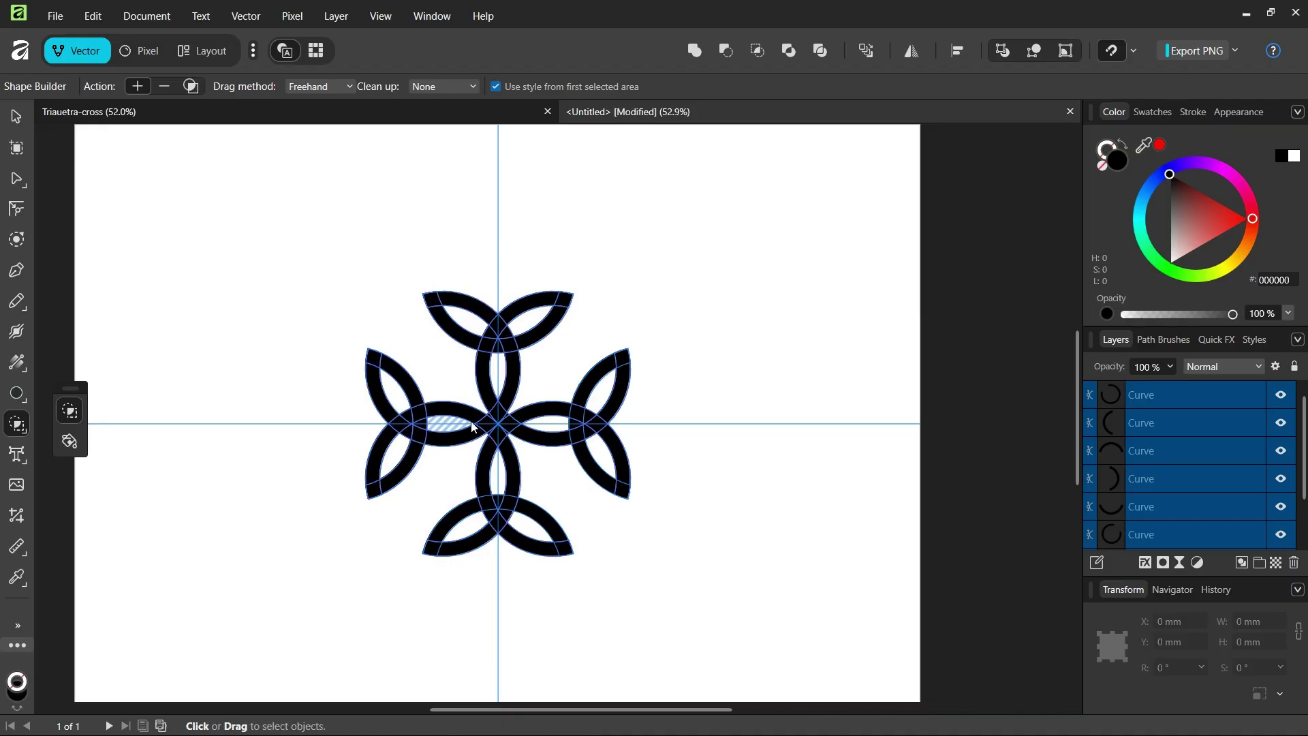
Merge the small centre triangle and left arc pieces into one continuous left leaf curve
scroll(497, 423, "up", 5)
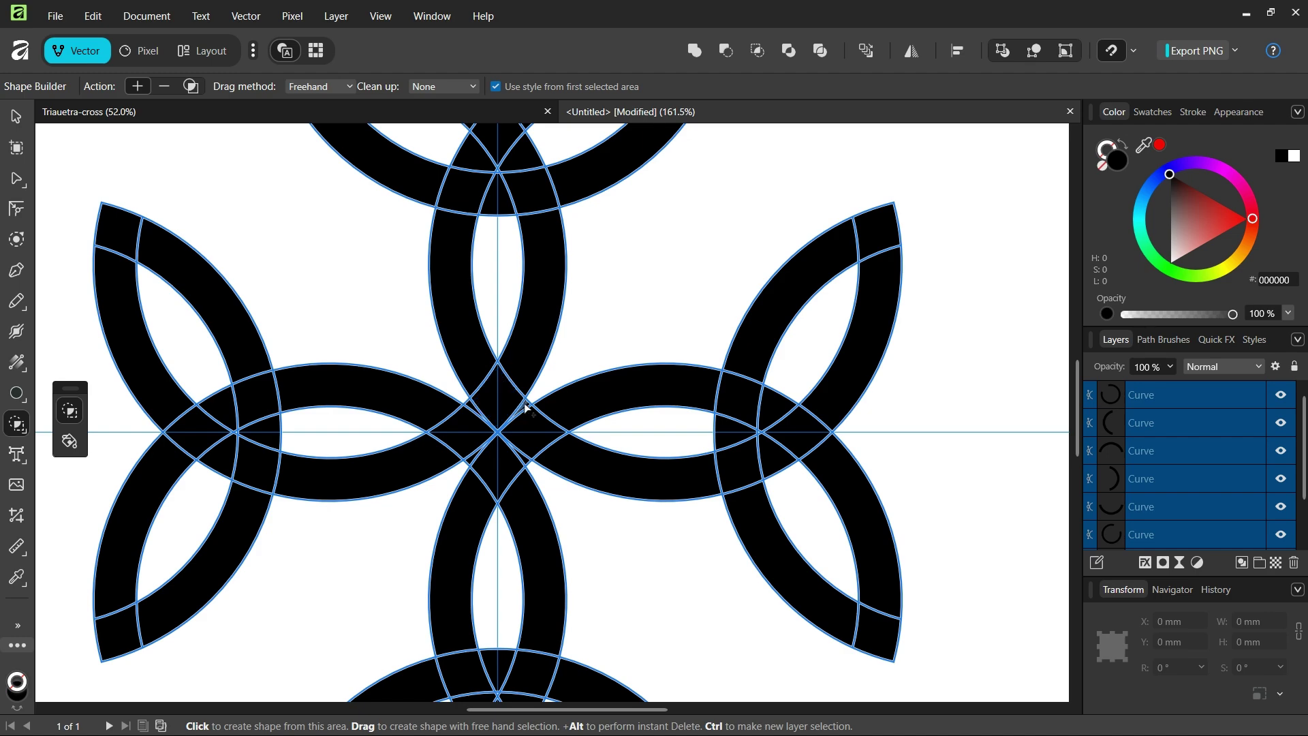
left_click_drag(526, 407, 472, 365)
scroll(441, 292, "down", 2)
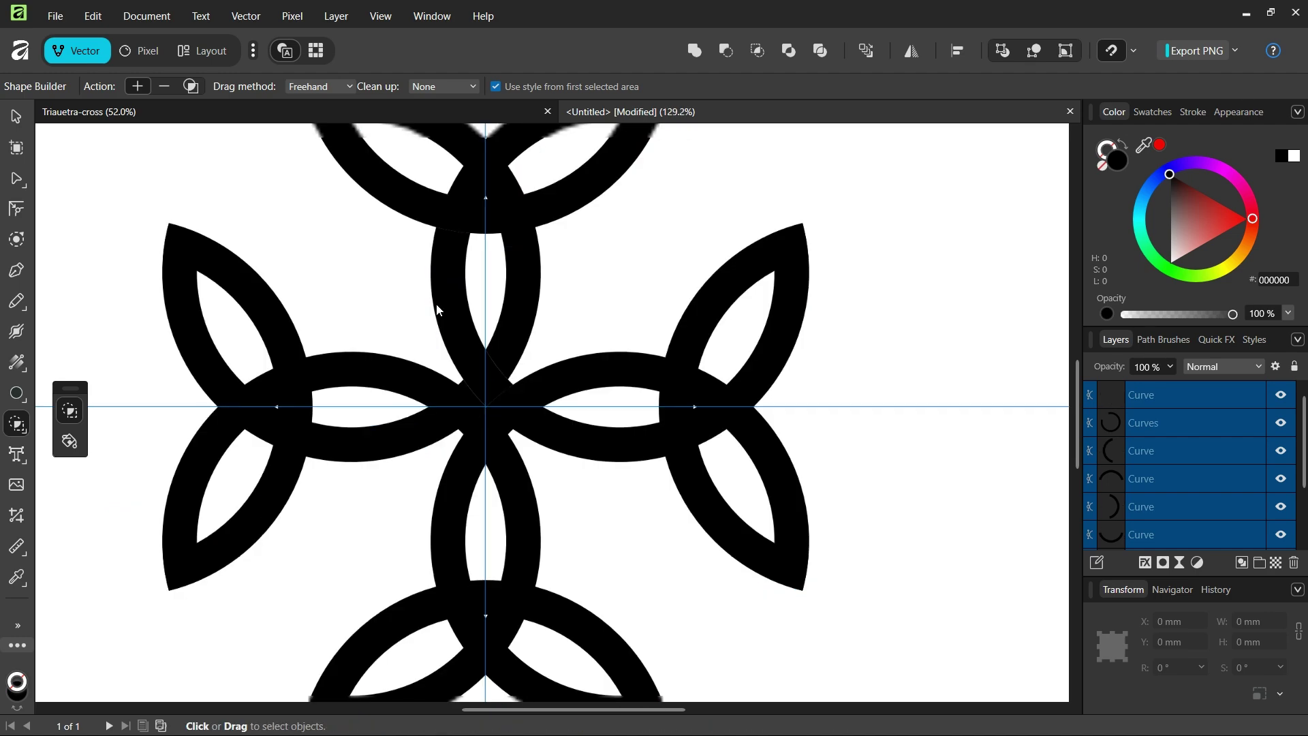
scroll(423, 242, "up", 1)
scroll(382, 255, "up", 2)
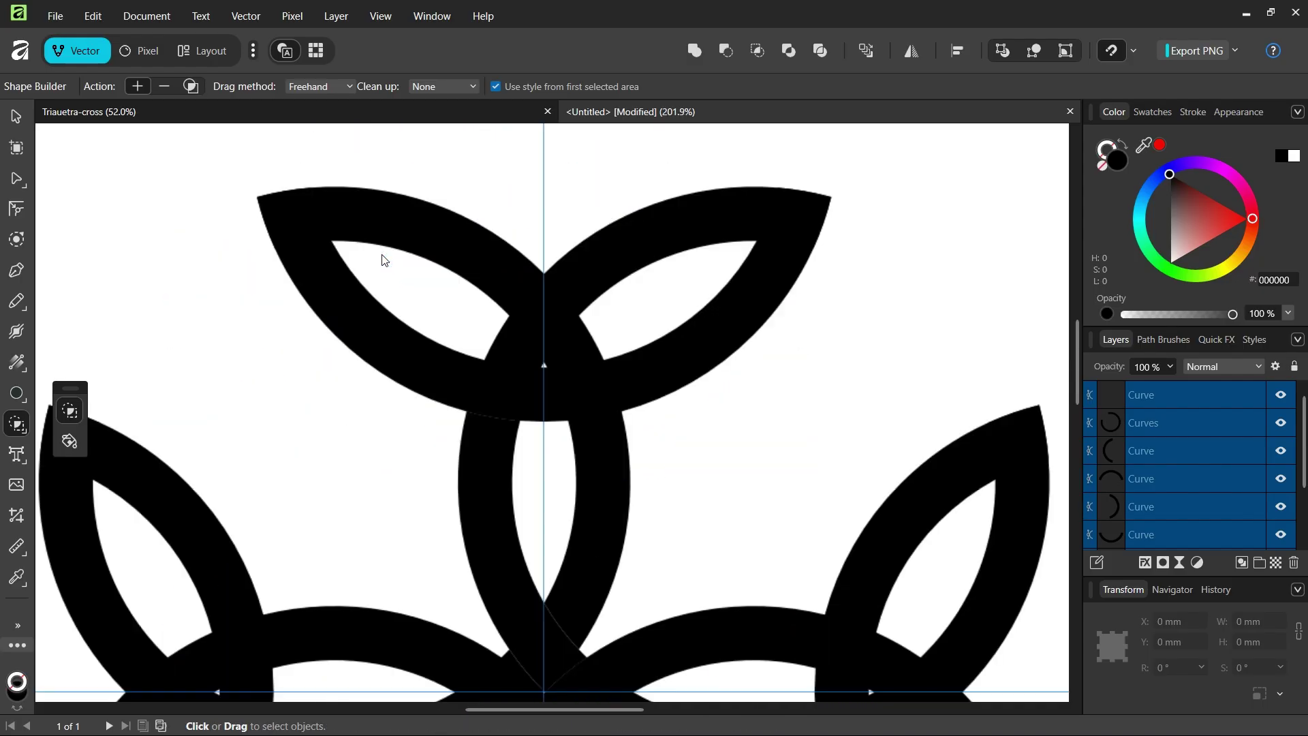
left_click_drag(543, 400, 446, 372)
mouse_move(371, 324)
left_mouse_down()
mouse_move(315, 270)
mouse_move(328, 213)
mouse_move(436, 267)
left_mouse_up()
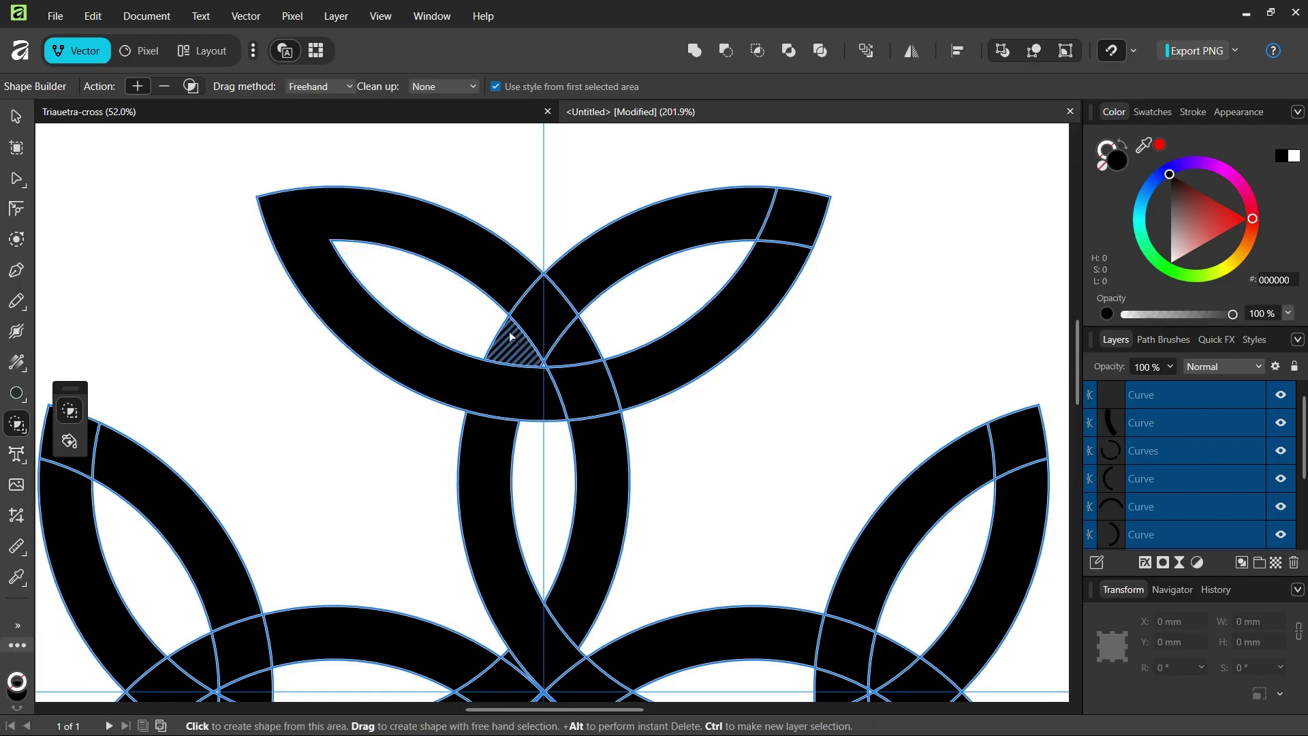
Join the remaining small triangles with the right leaf band and the band below
mouse_move(516, 340)
left_mouse_down()
mouse_move(631, 249)
mouse_move(788, 209)
mouse_move(782, 253)
left_mouse_up()
scroll(594, 323, "down", 2)
left_click_drag(578, 272, 595, 350)
scroll(594, 363, "down", 3)
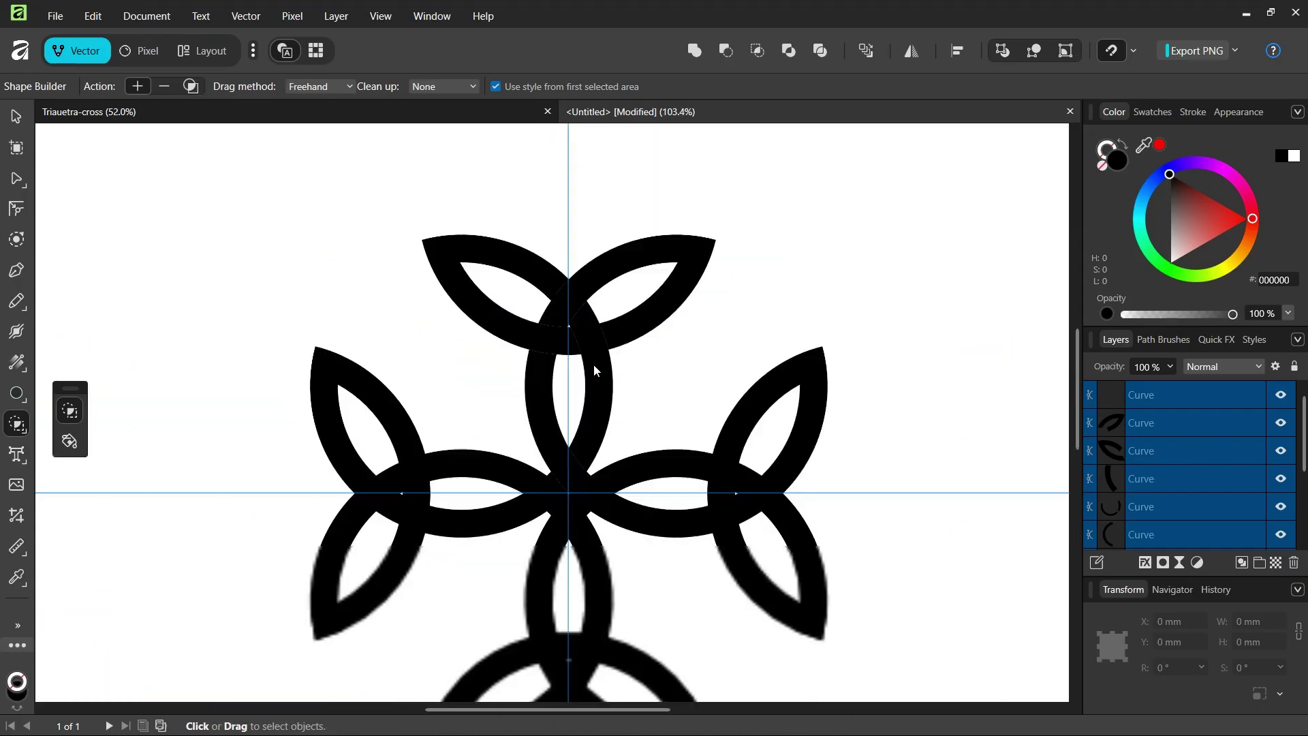
Group the top triquetra's four curves: both petals, the ring and the fourth curve
left_click(15, 119)
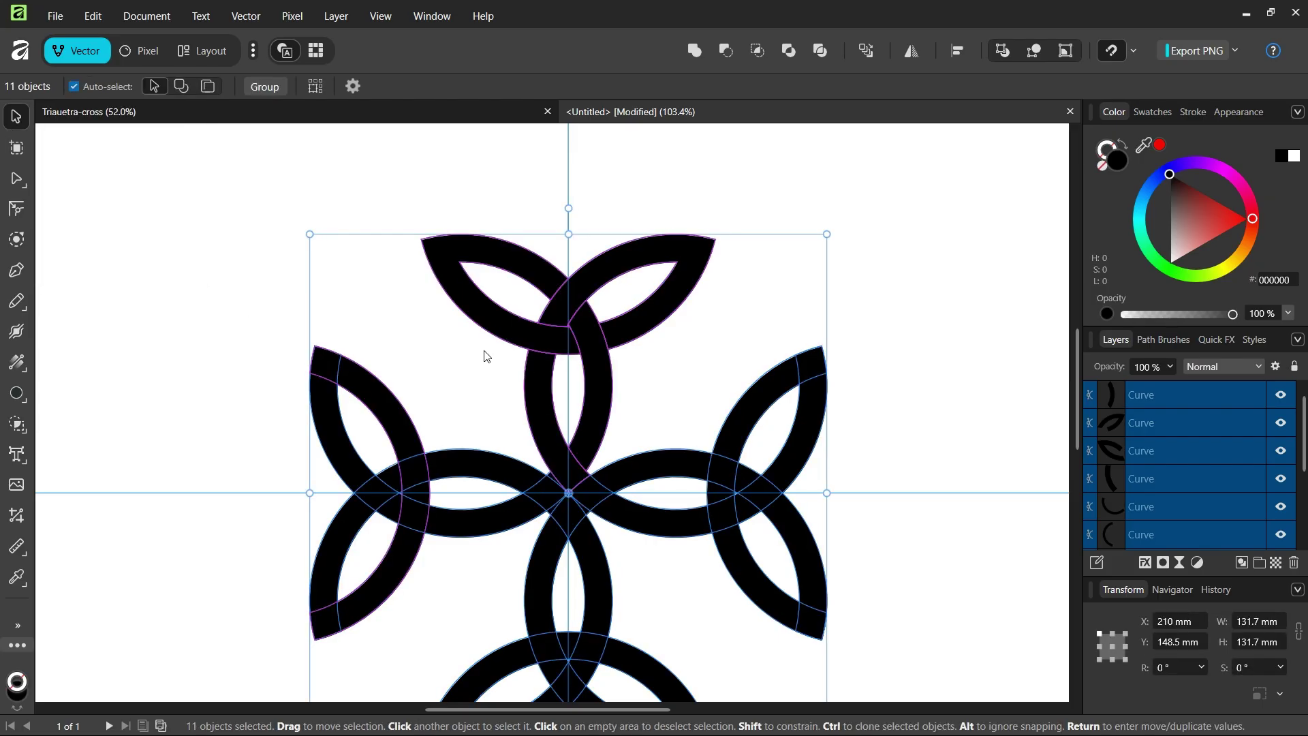
left_click(134, 246)
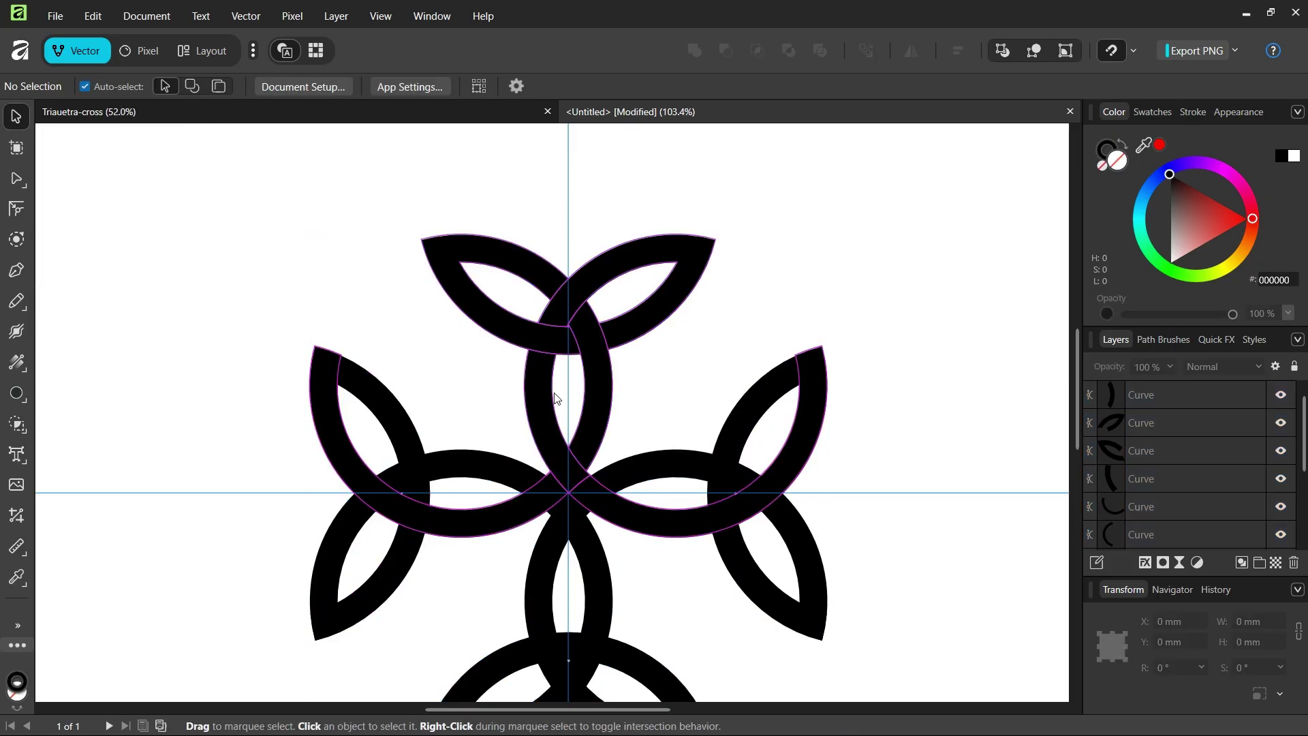
scroll(555, 398, "up", 1)
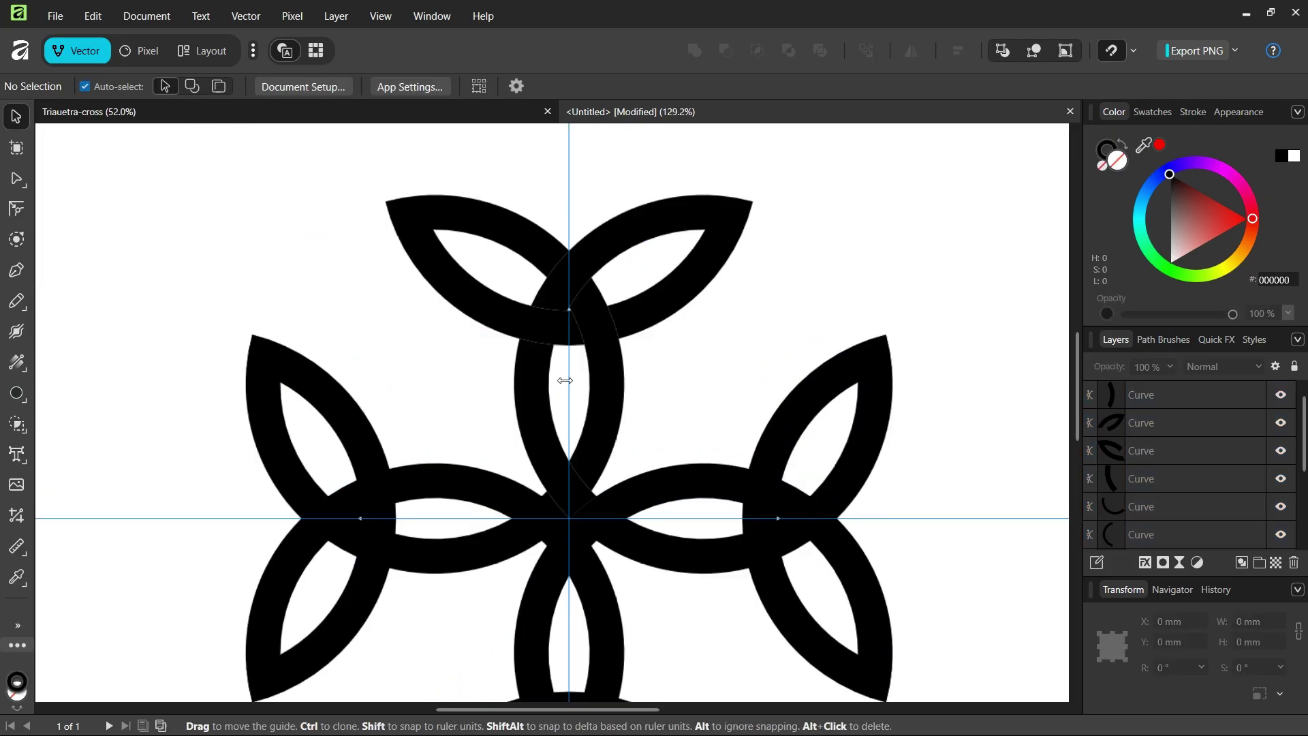
left_click(483, 306)
left_click(637, 235, "shift")
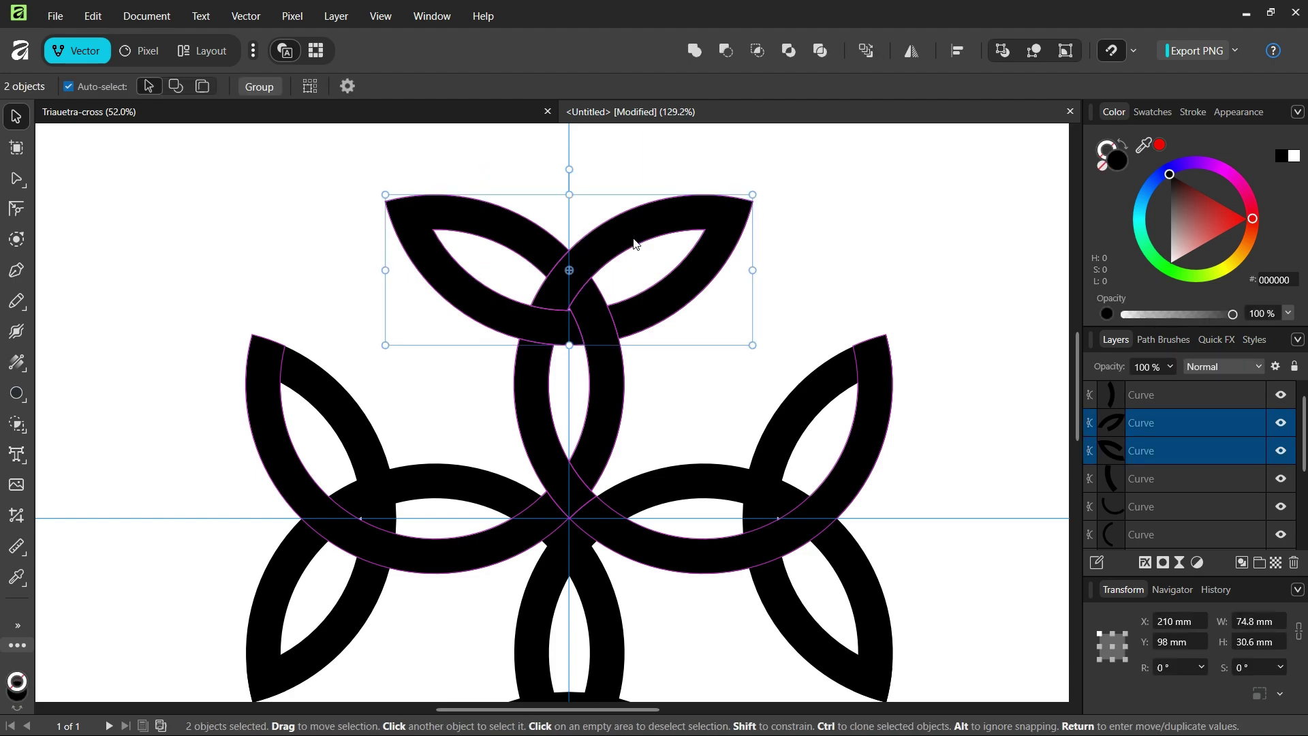
left_click(607, 370, "shift")
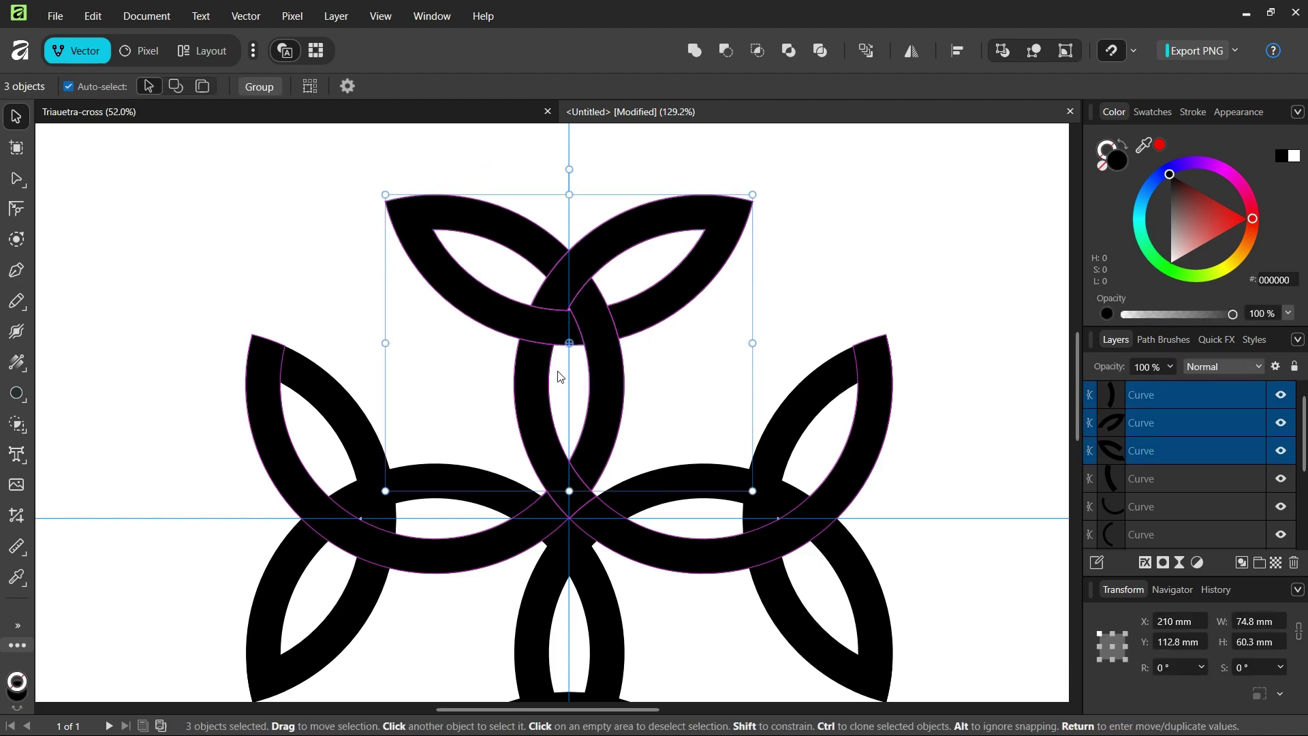
left_click(533, 377, "shift")
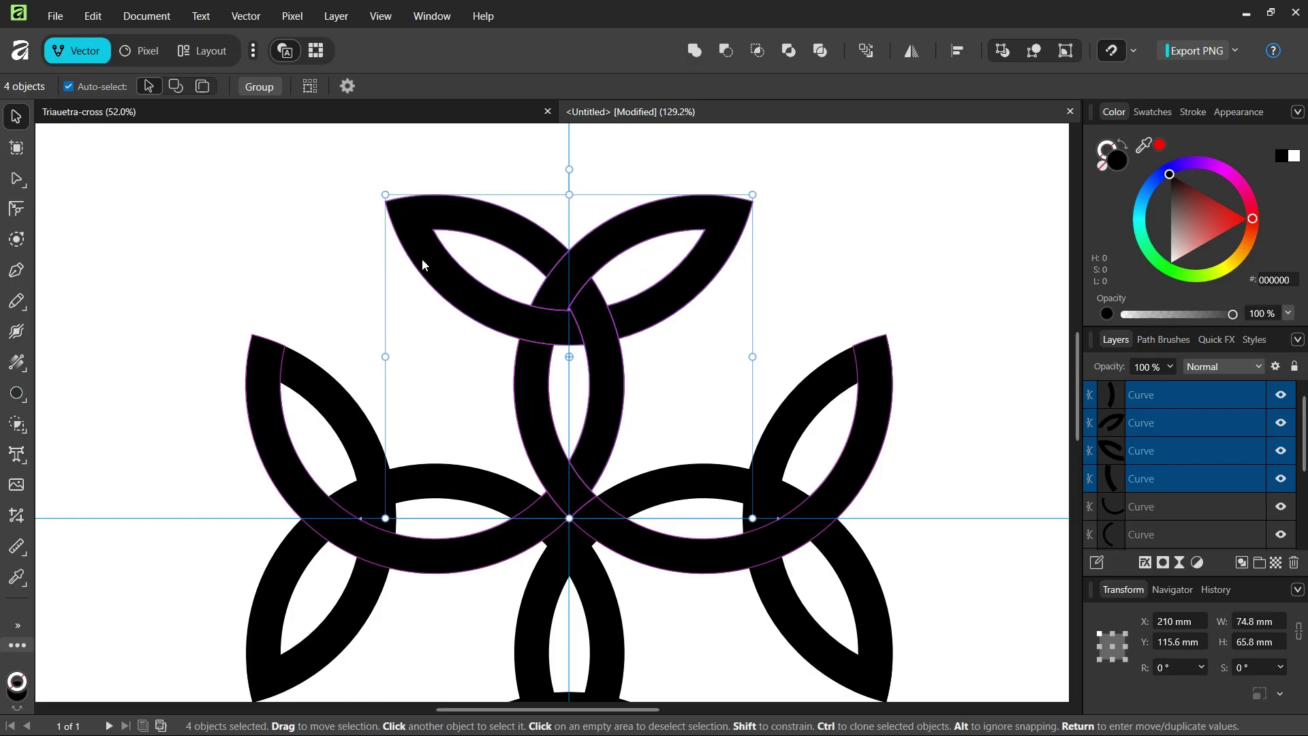
scroll(422, 271, "down", 3)
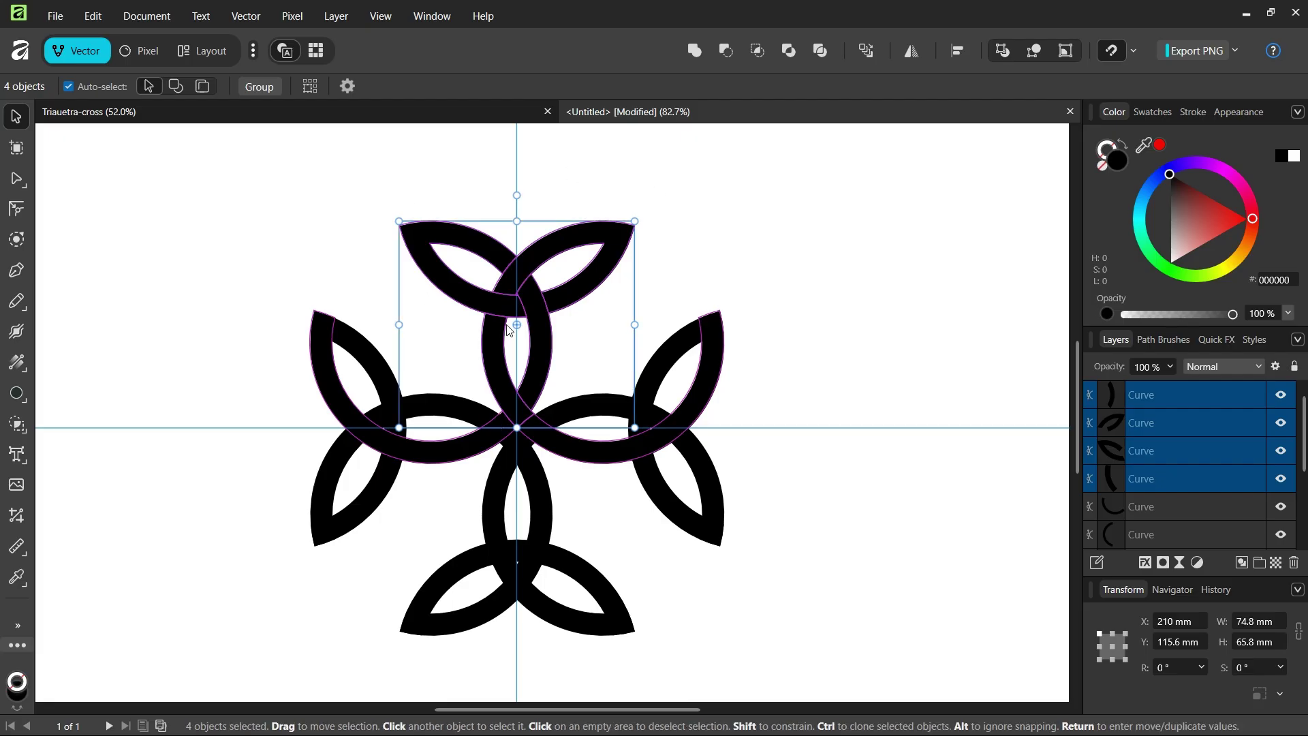
key("ctrl+g")
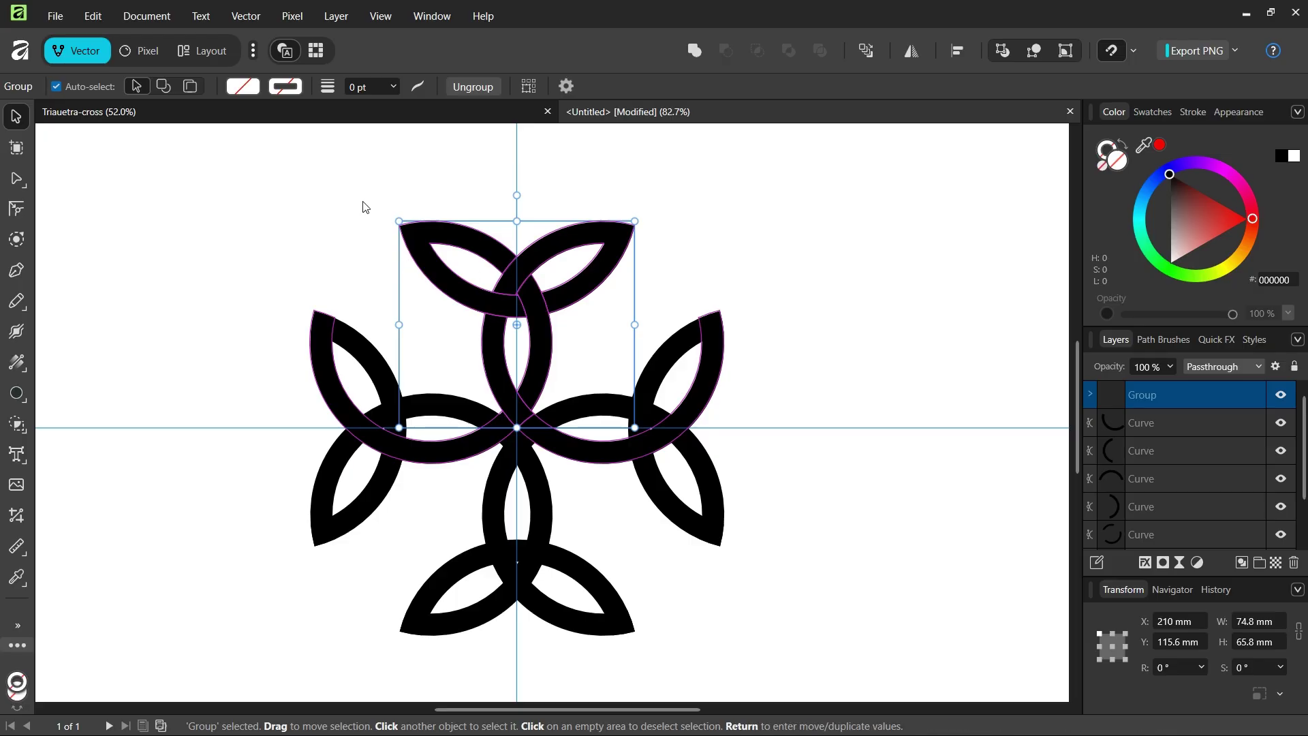
Remove all the leftover loose curves from the Layers panel, leaving one triquetra
left_click(1144, 423)
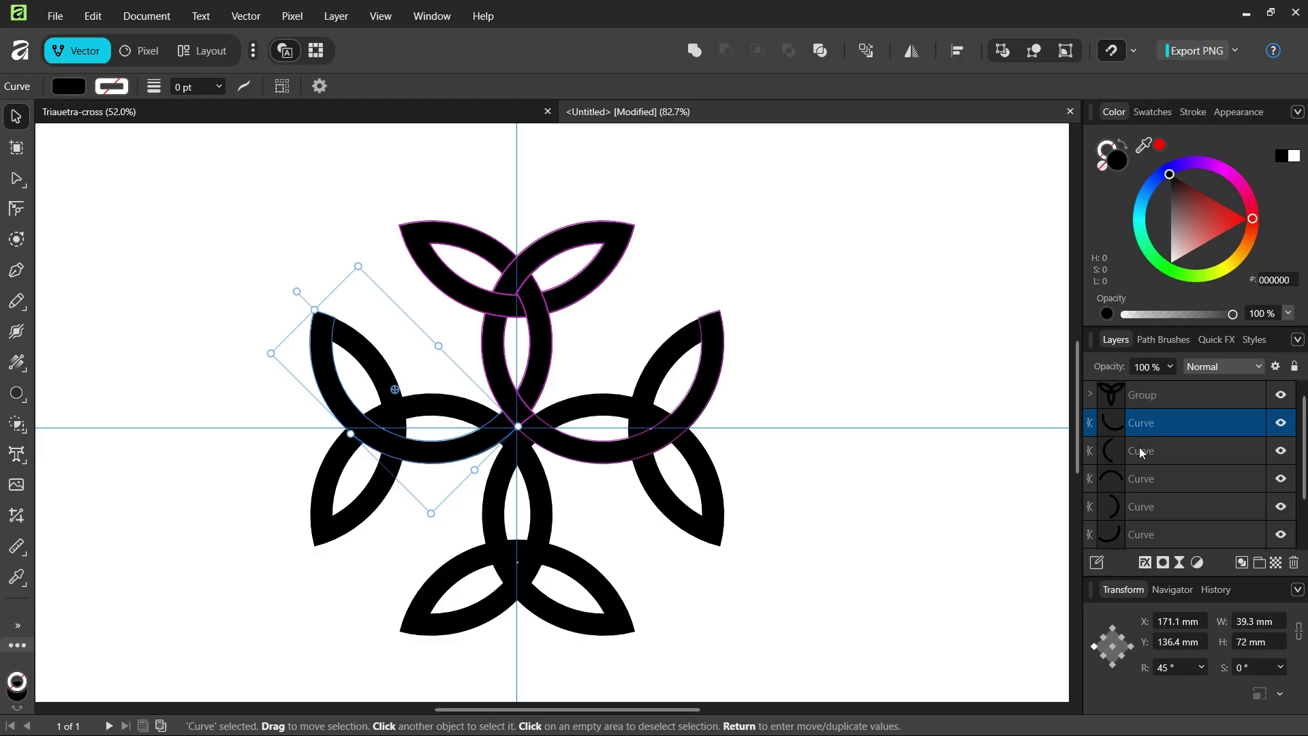
scroll(1145, 470, "down", 2)
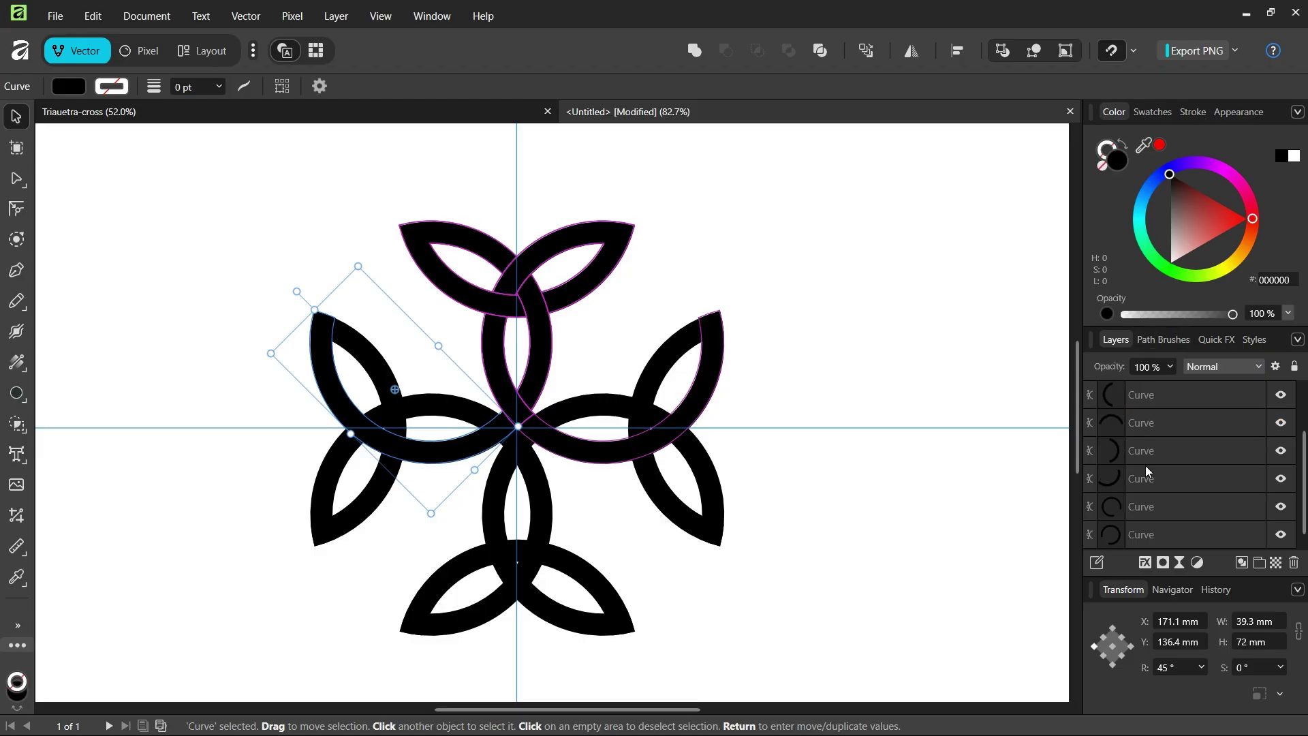
left_click(1147, 534, "shift")
scroll(856, 491, "down", 3)
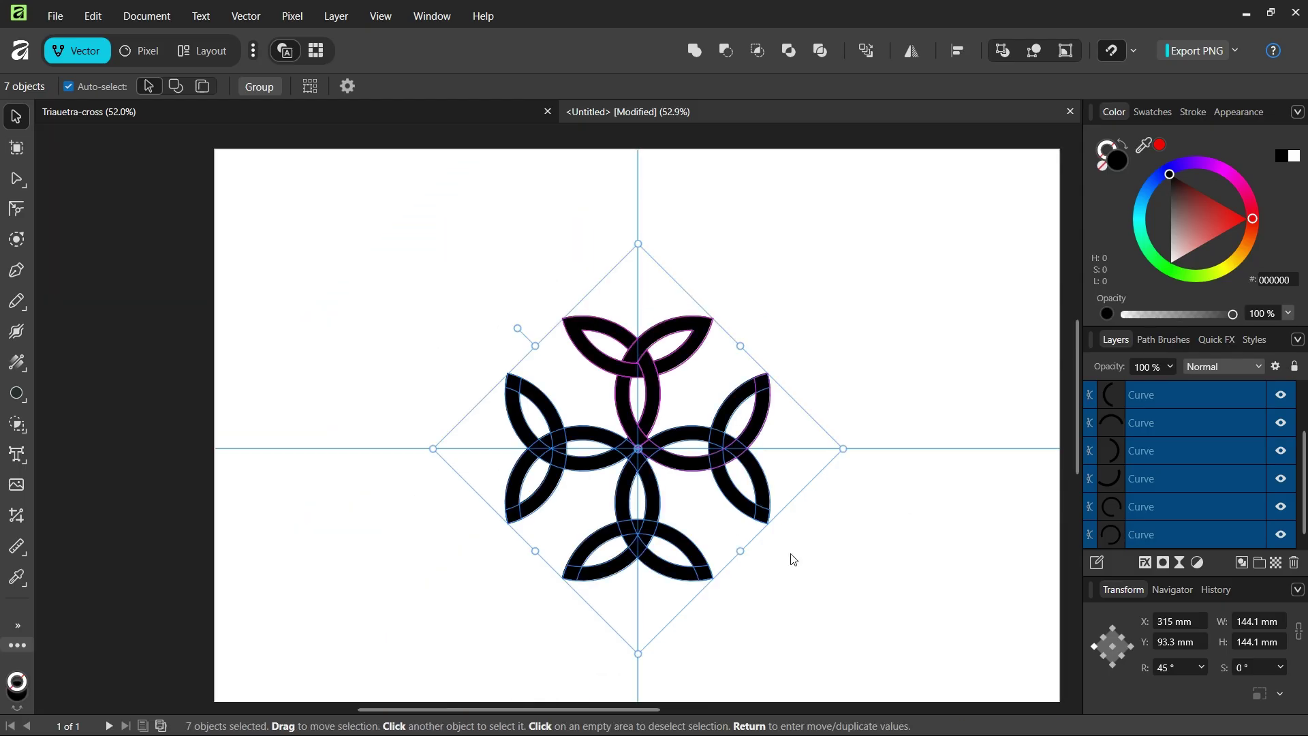
key("ctrl+z")
key("ctrl+z")
key("ctrl+z")
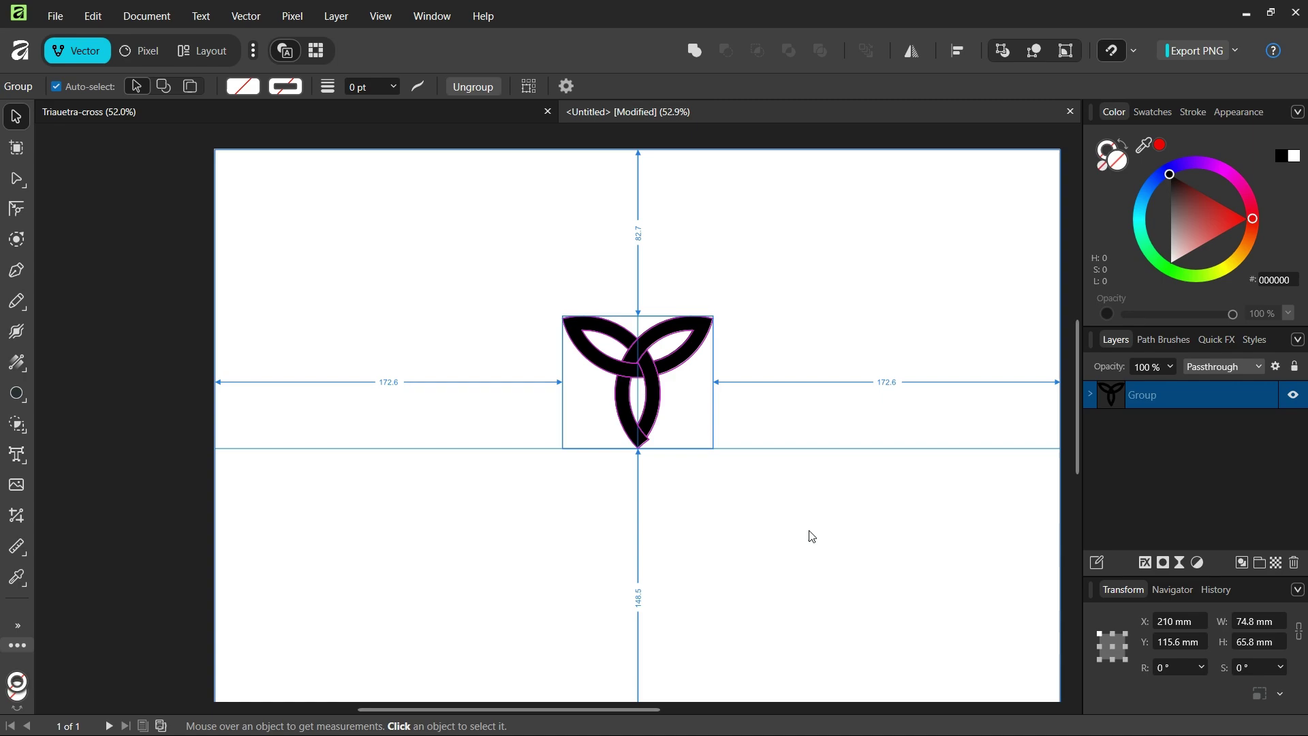
Make 3 duplicates of the triquetra group, each rotated 90° about its bottom point
scroll(743, 494, "up", 3)
scroll(609, 368, "down", 1)
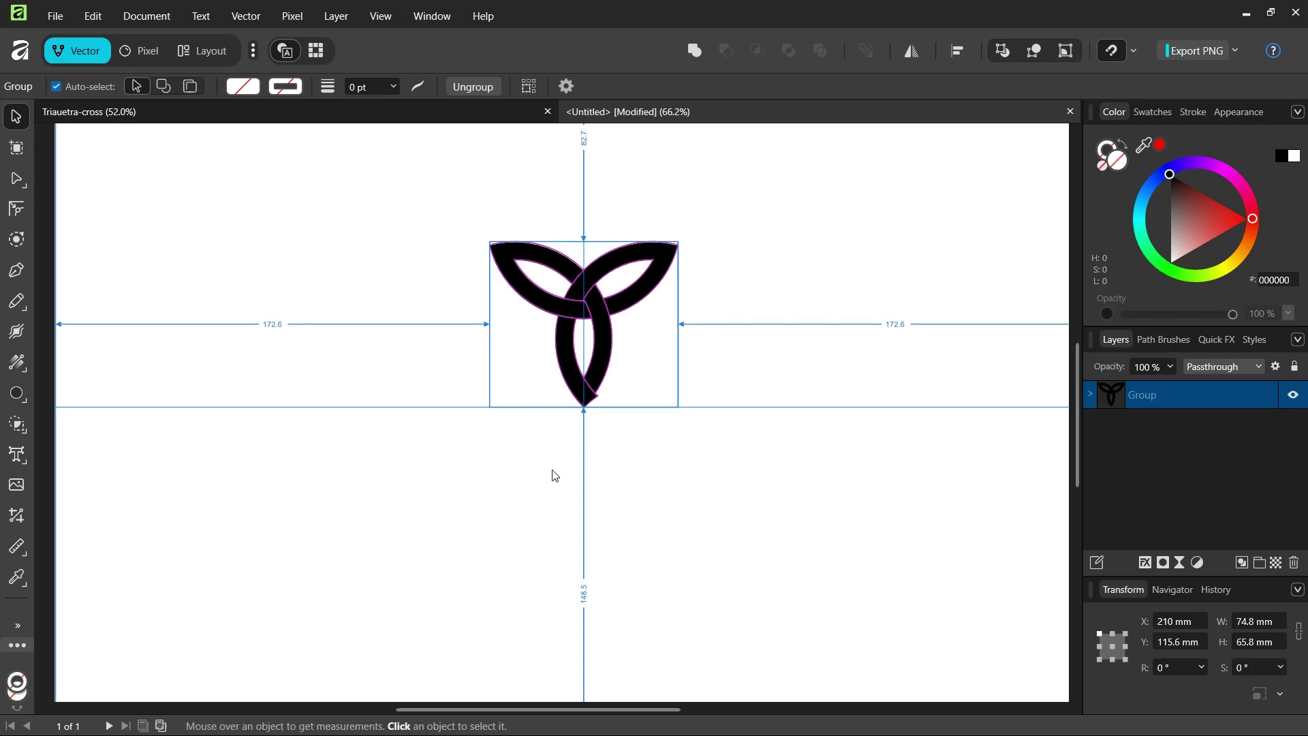
scroll(580, 433, "up", 1)
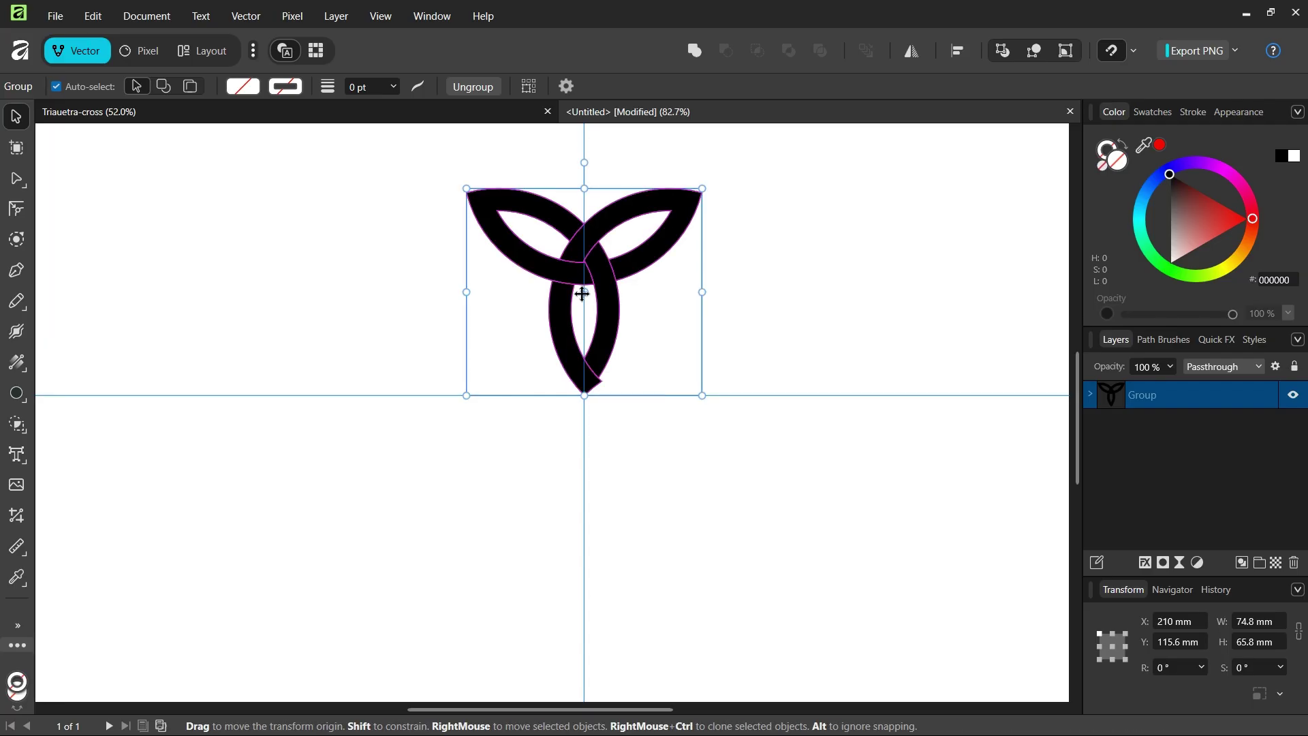
scroll(597, 389, "up", 2)
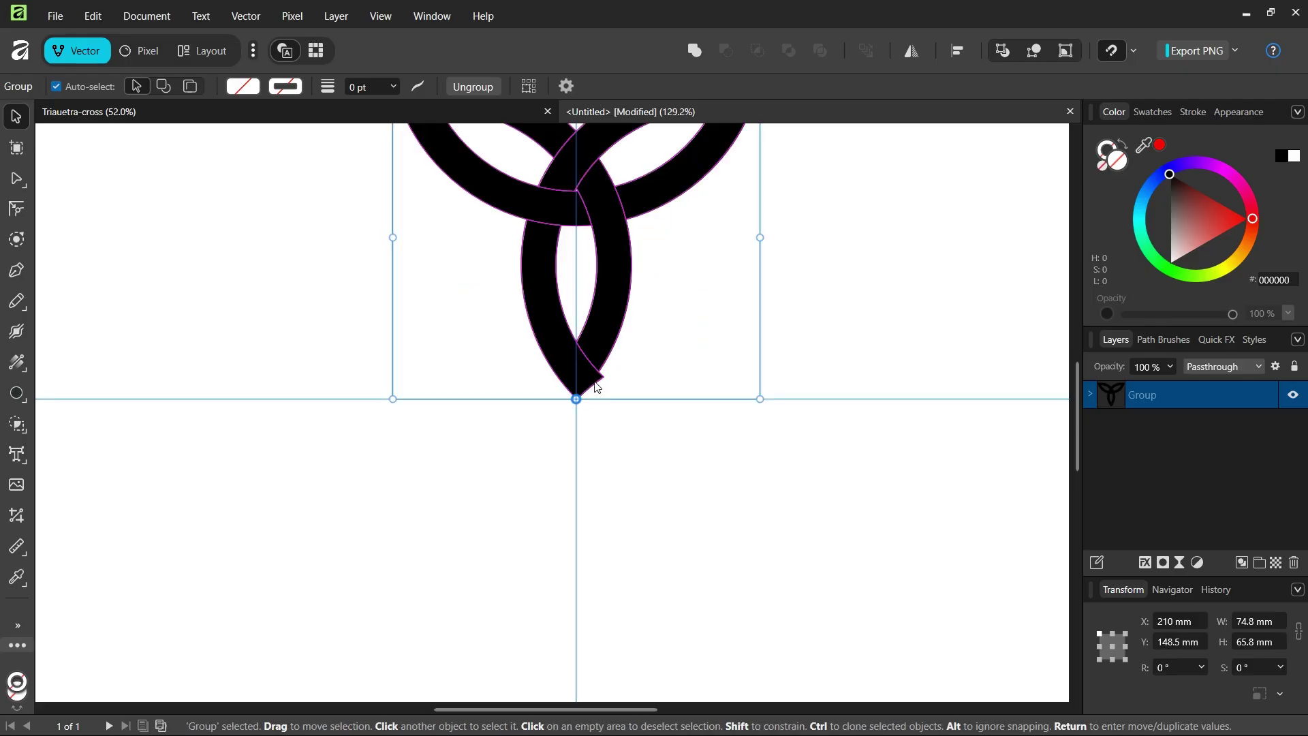
scroll(558, 437, "down", 3)
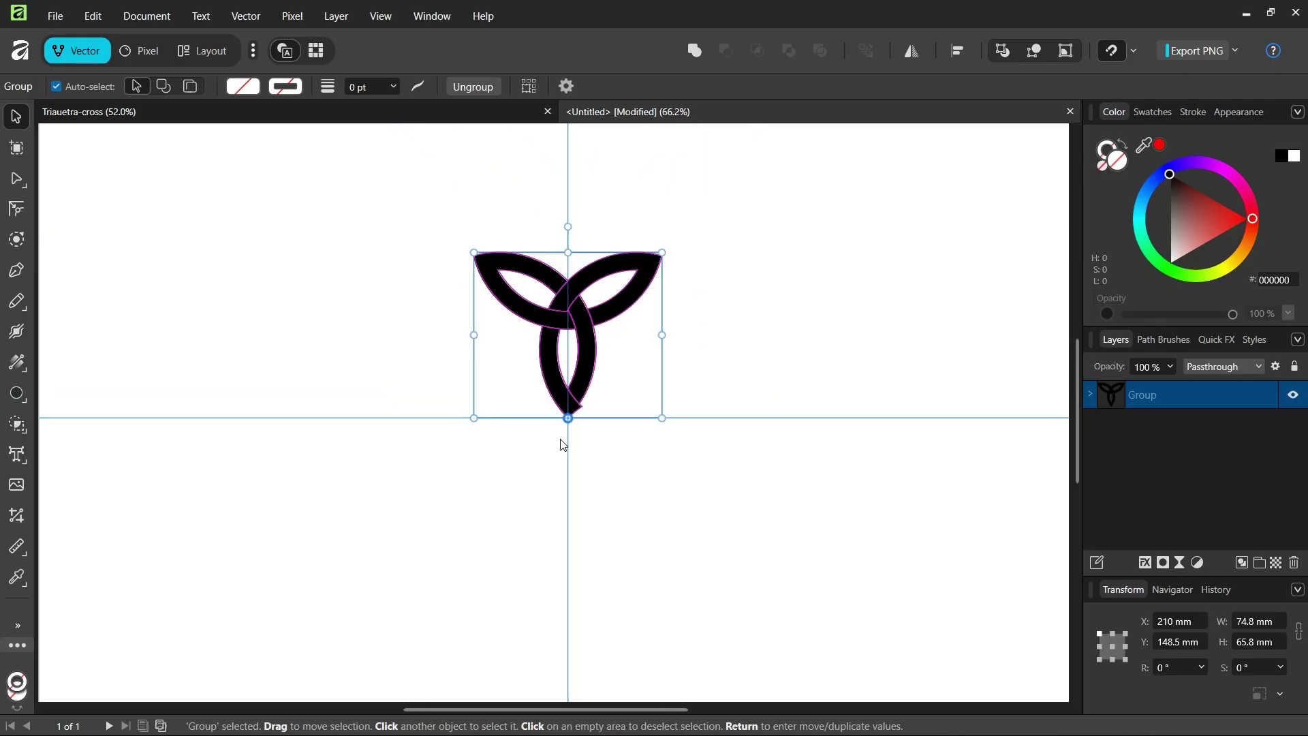
key("Return")
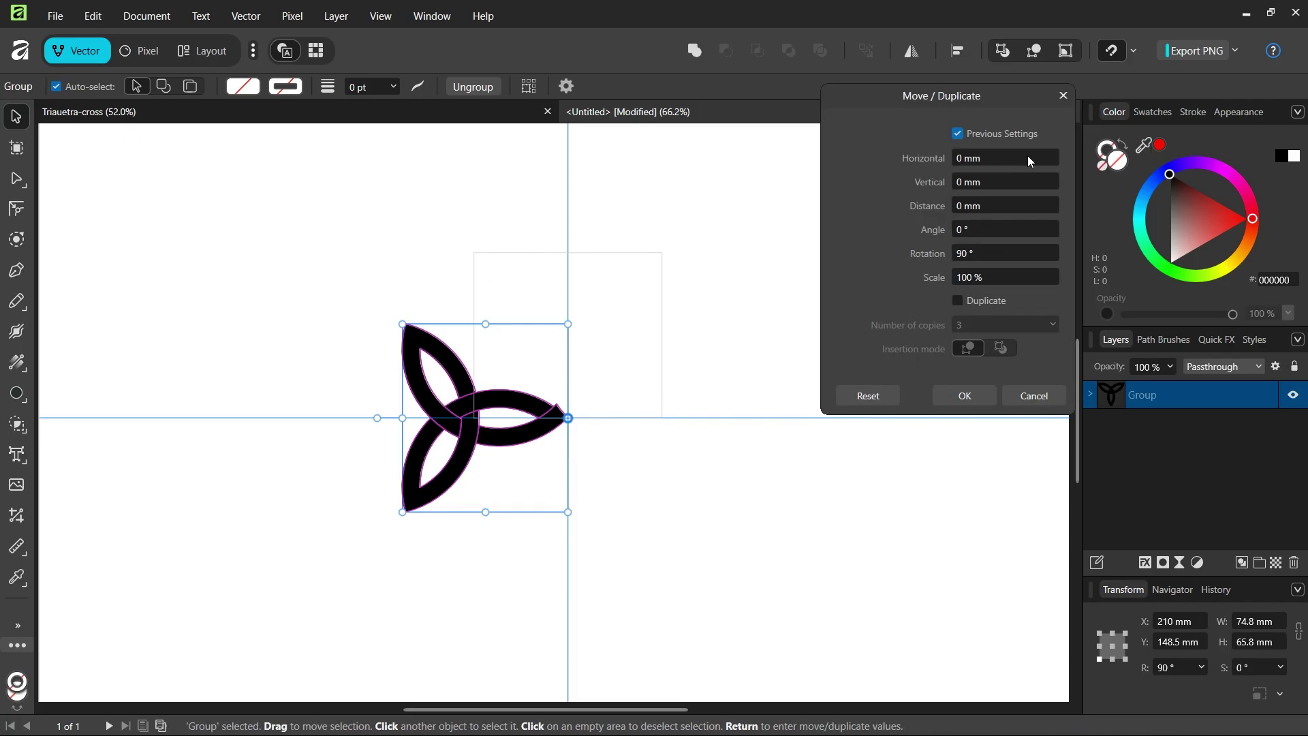
left_click(957, 302)
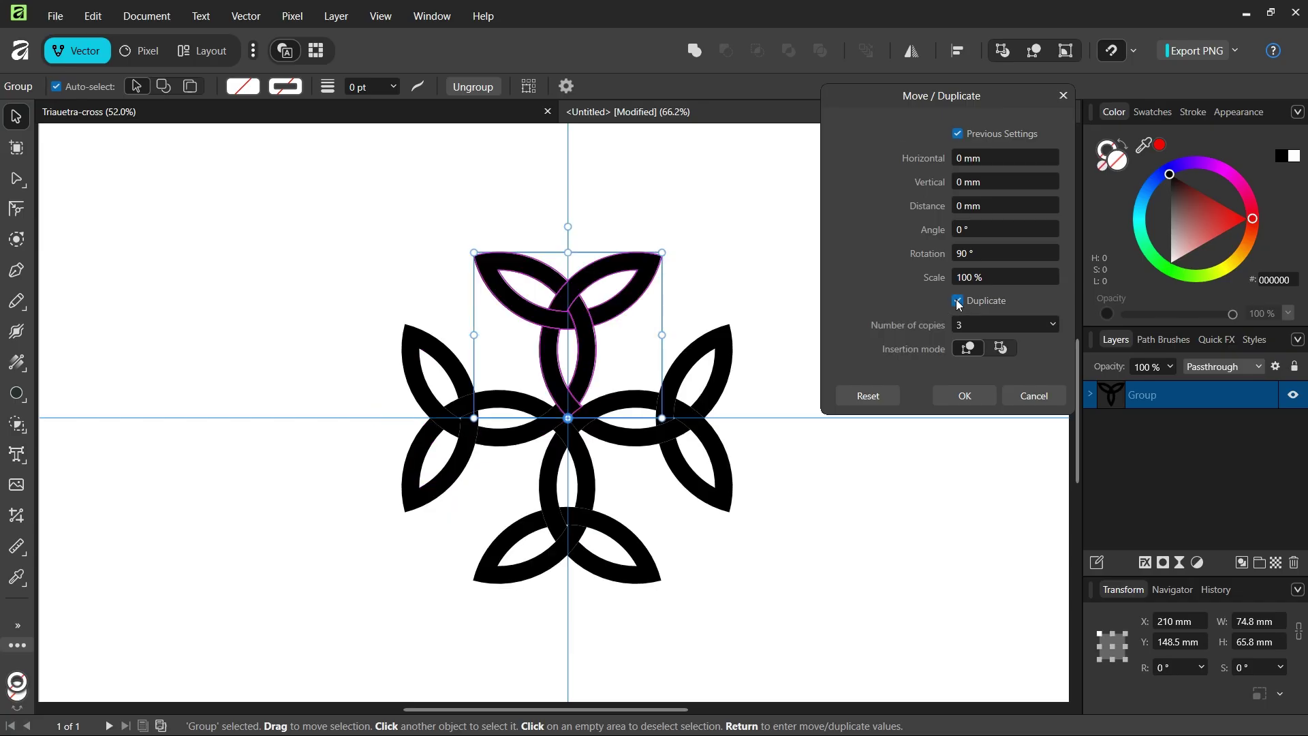
left_click(962, 396)
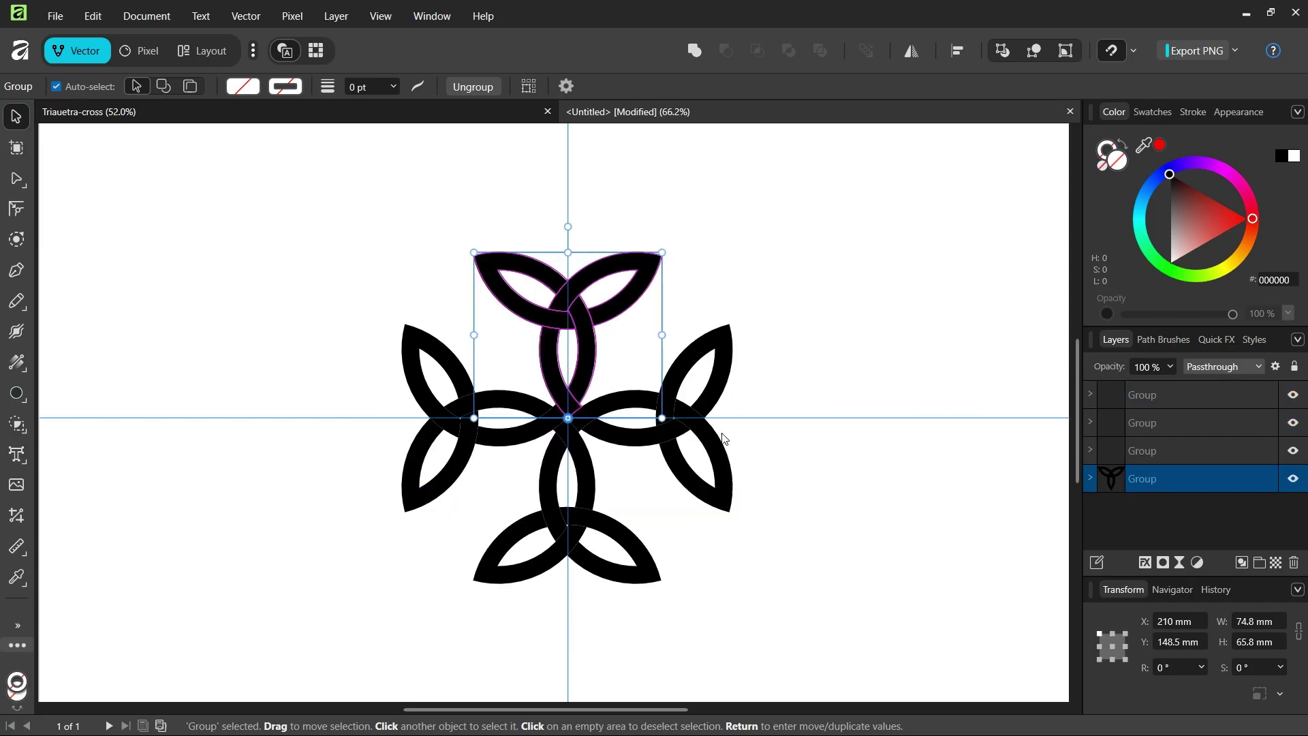
left_click(719, 332)
scroll(713, 320, "up", 1)
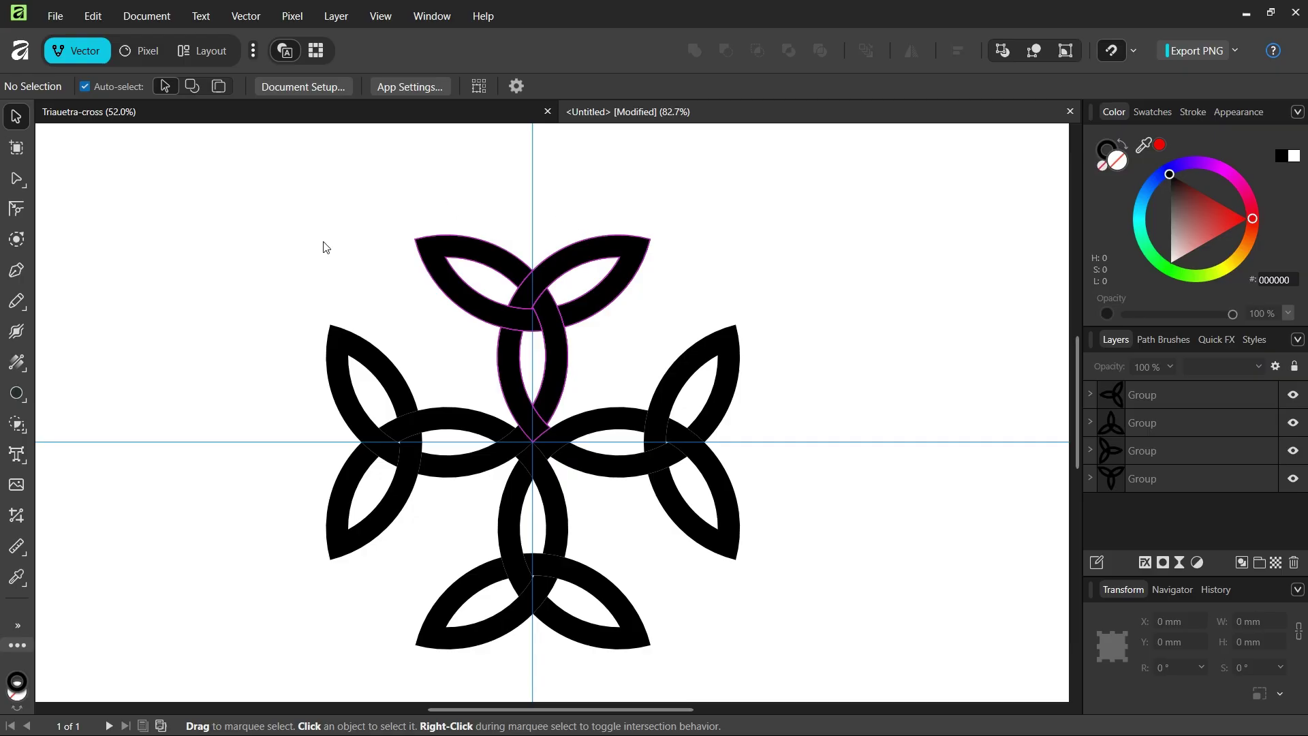
scroll(307, 592, "down", 1)
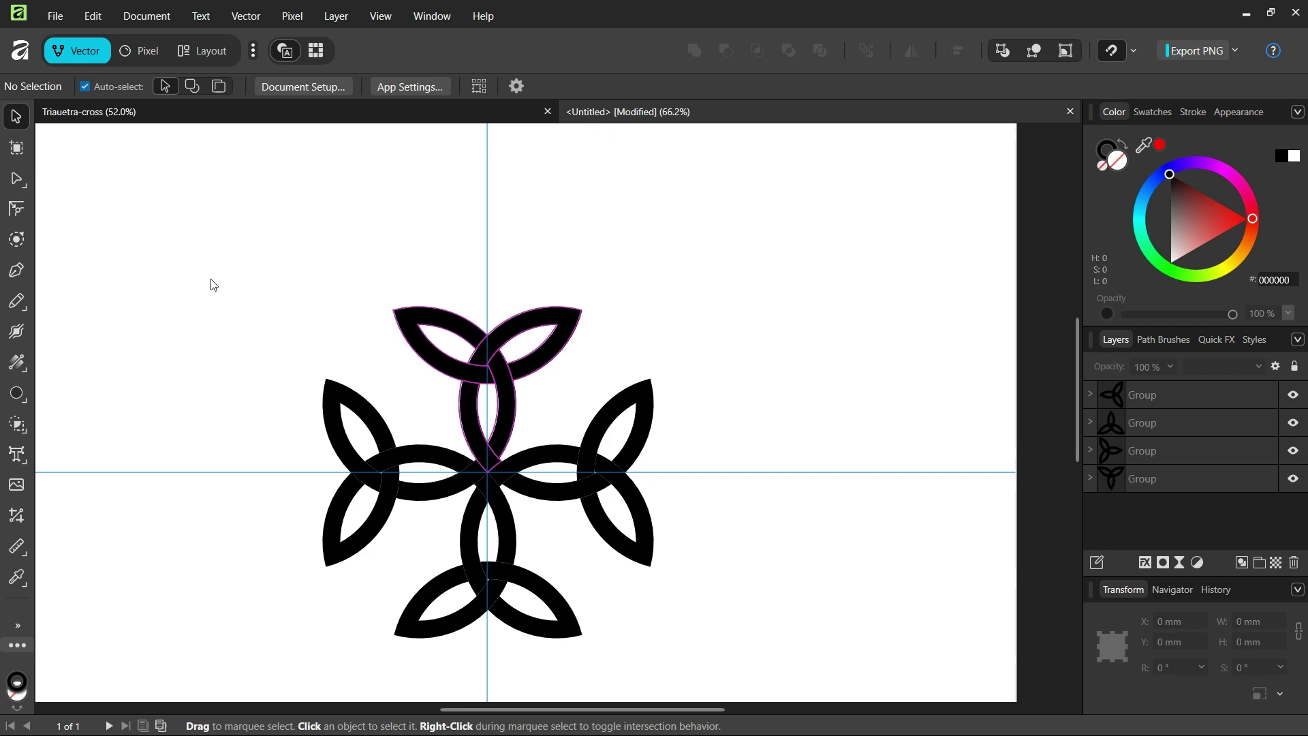
scroll(208, 286, "down", 1)
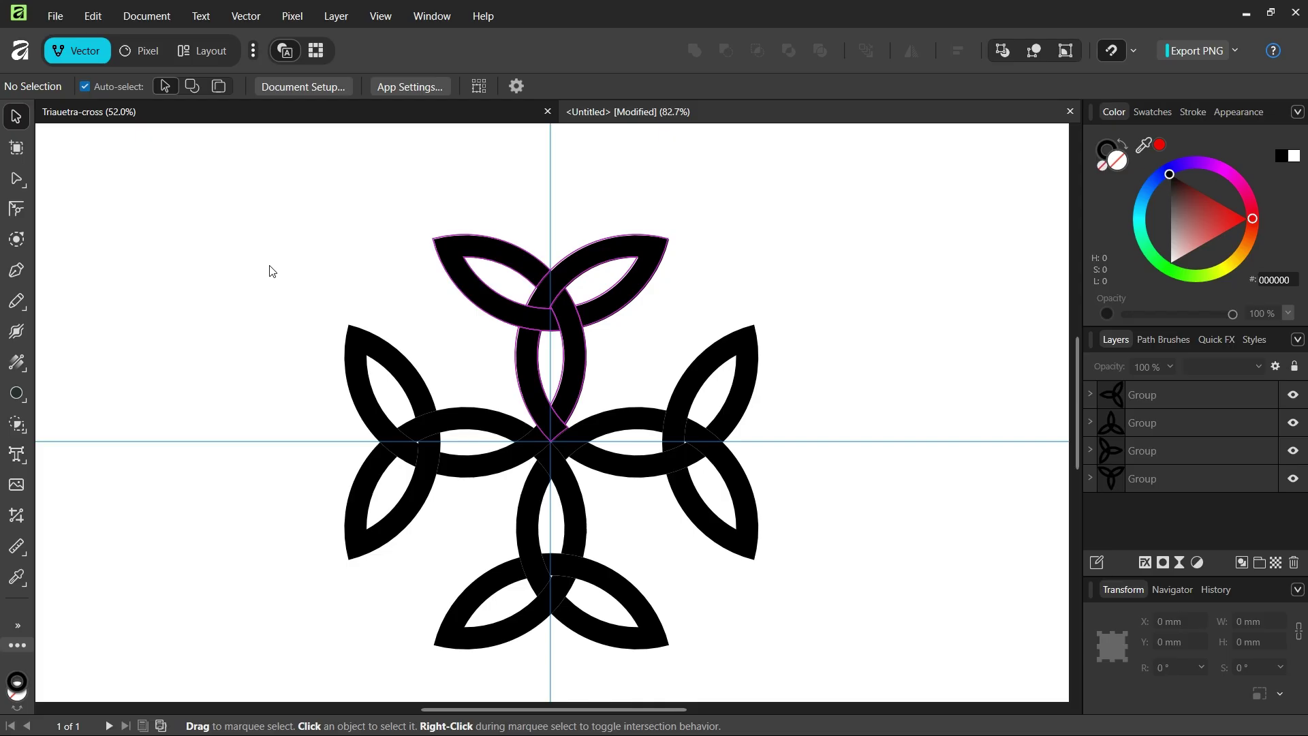
Apply a -0.5 mm contour to all four triquetra groups, then deselect
left_click_drag(210, 187, 824, 695)
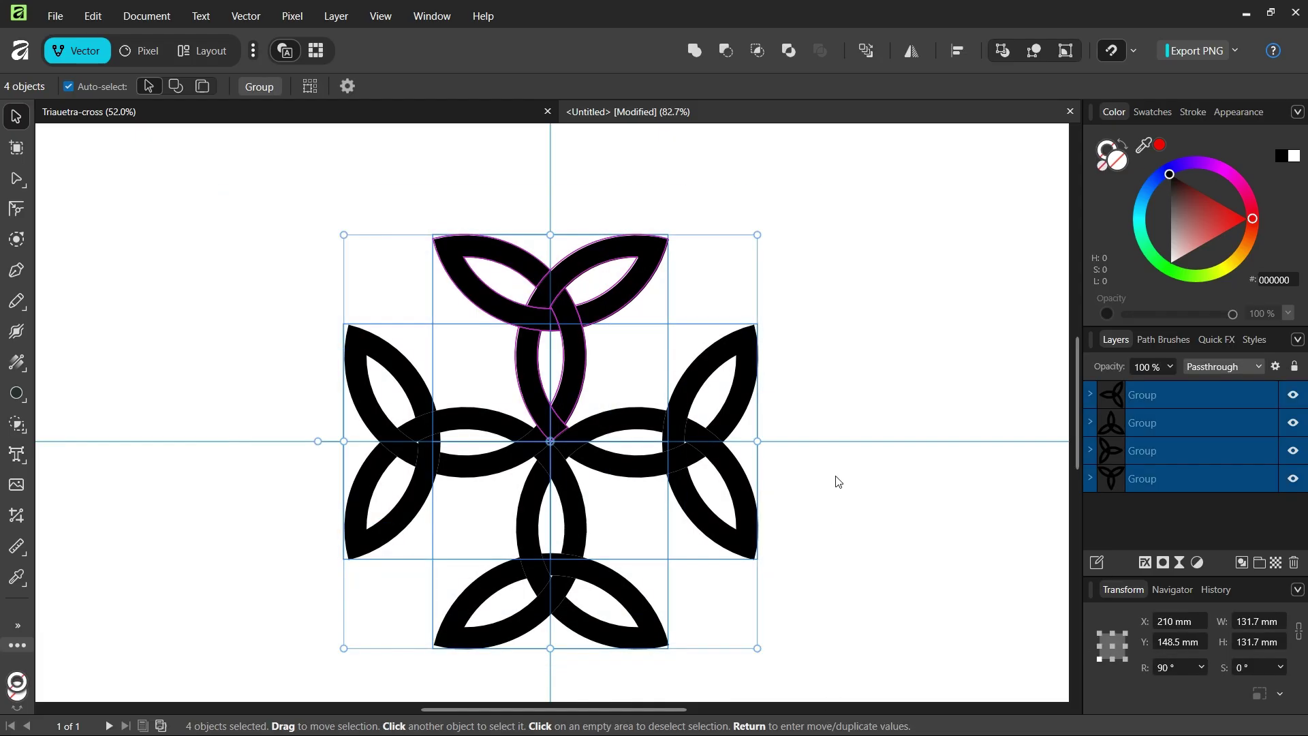
left_click(18, 245)
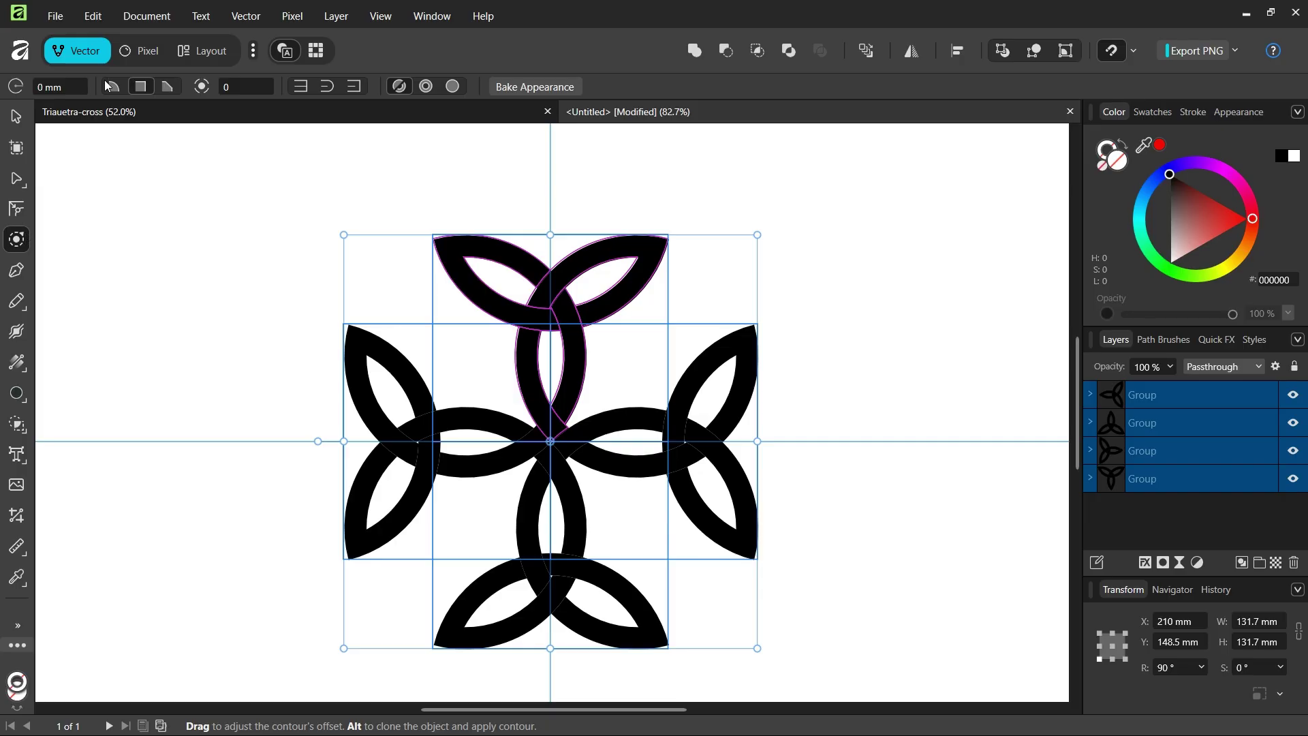
left_click(67, 90)
type("-0.5")
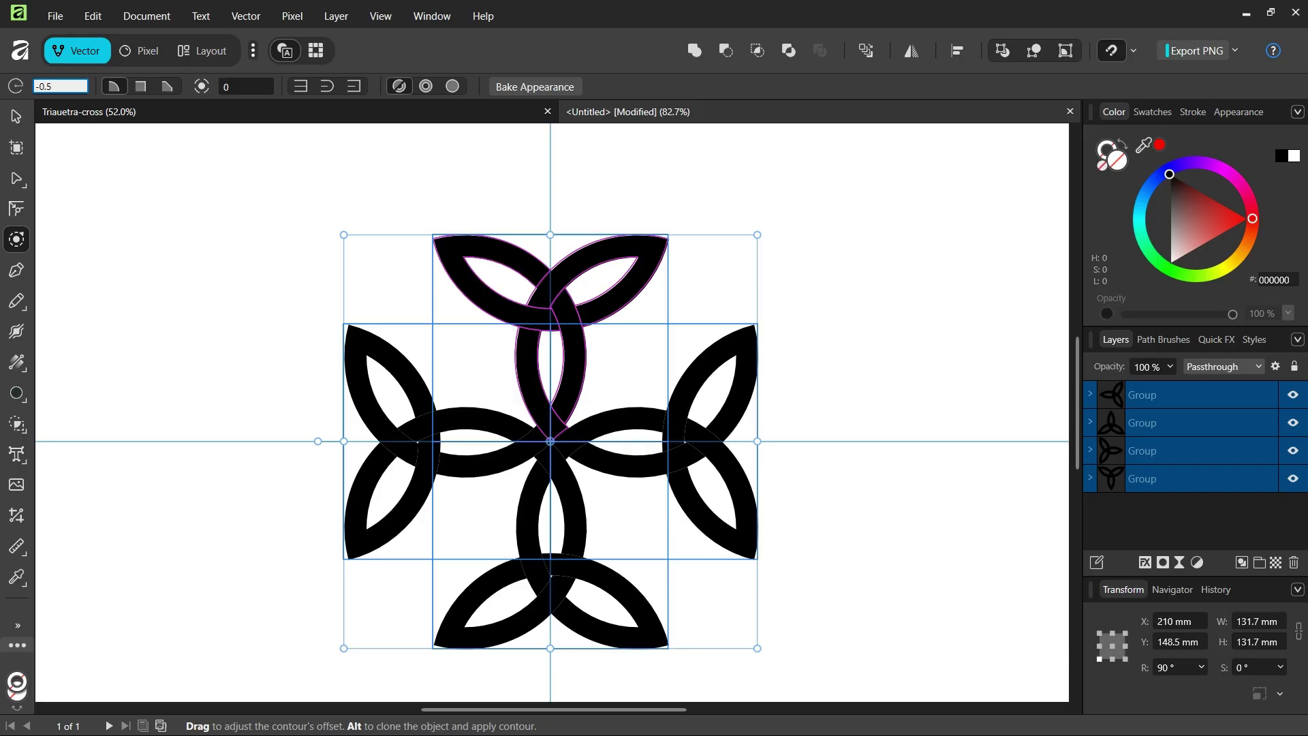
key("Return")
left_click(242, 350)
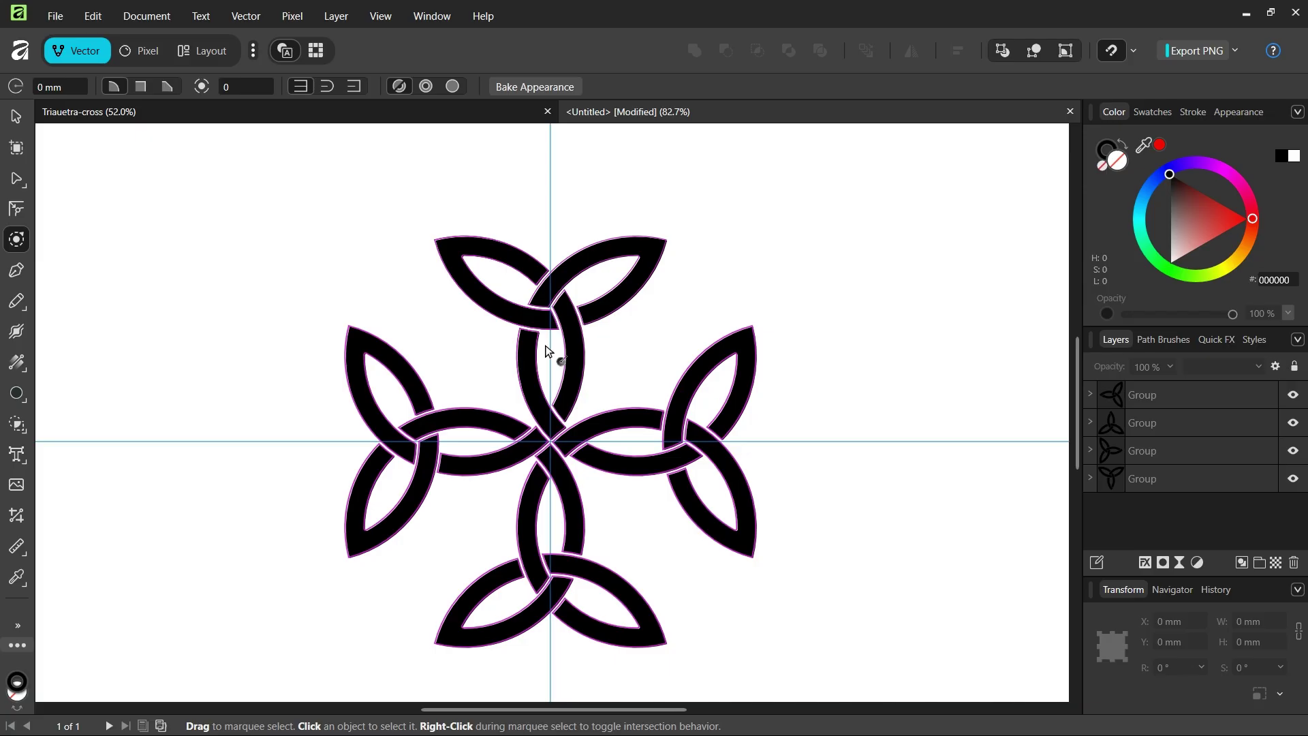
scroll(546, 340, "up", 4)
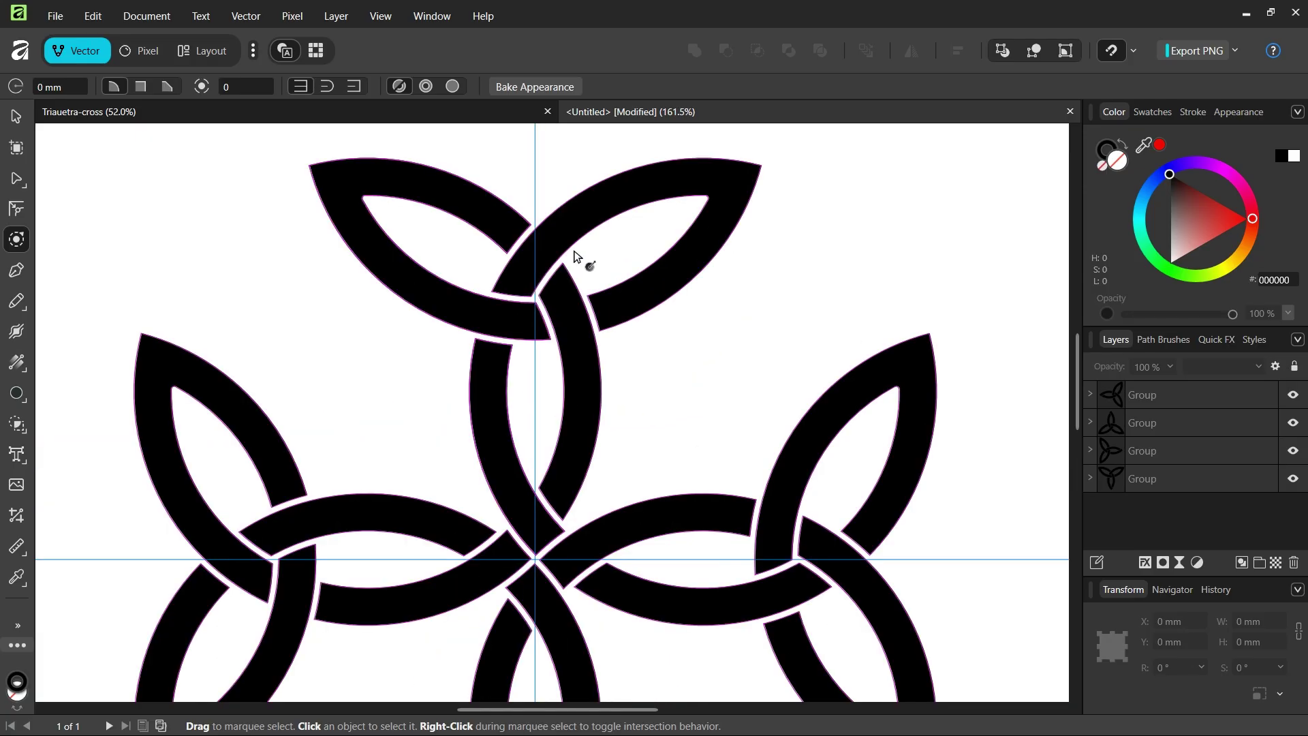
scroll(608, 371, "down", 4)
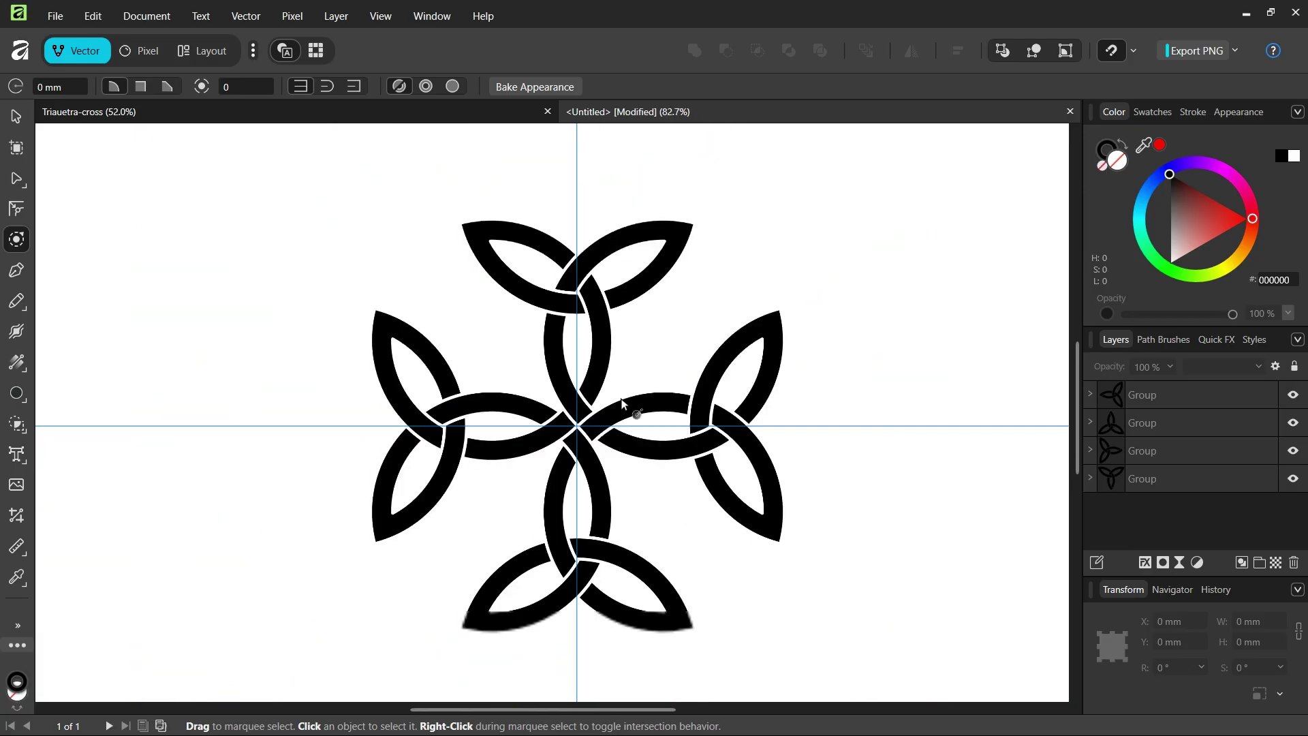